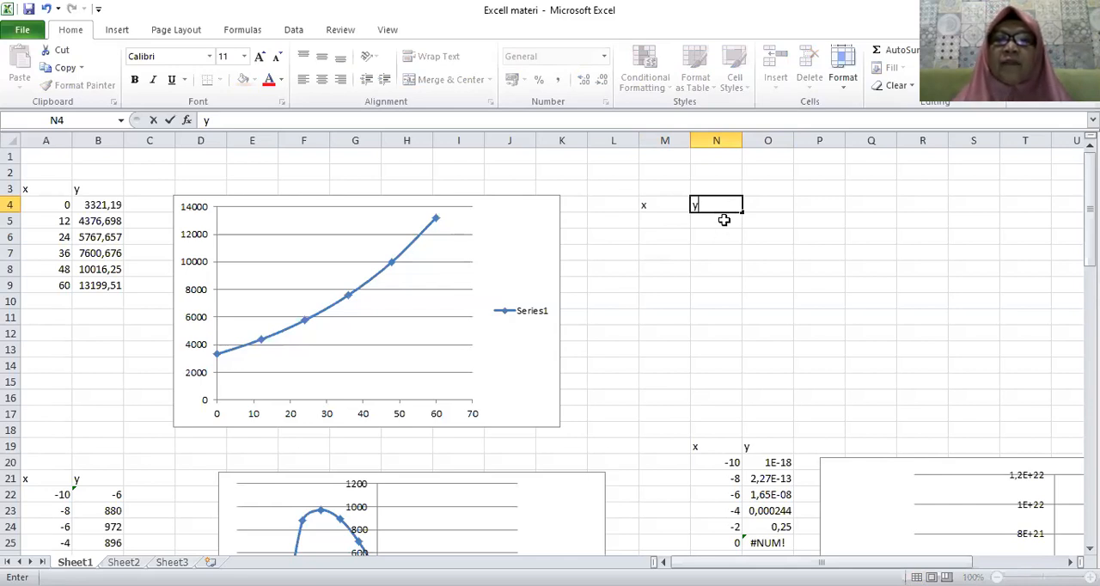
left_click(722, 220)
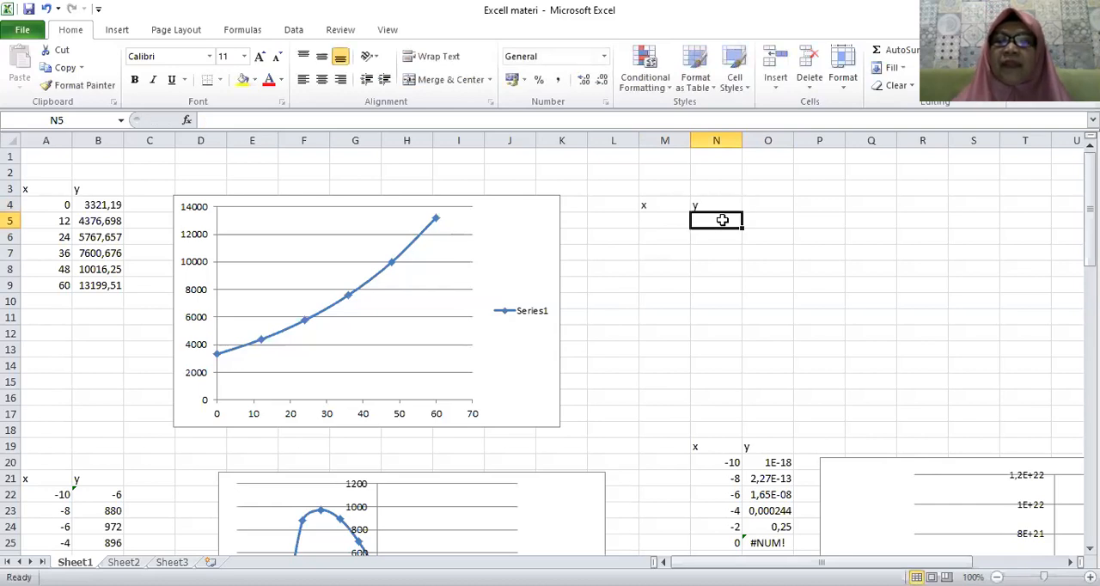
type("=")
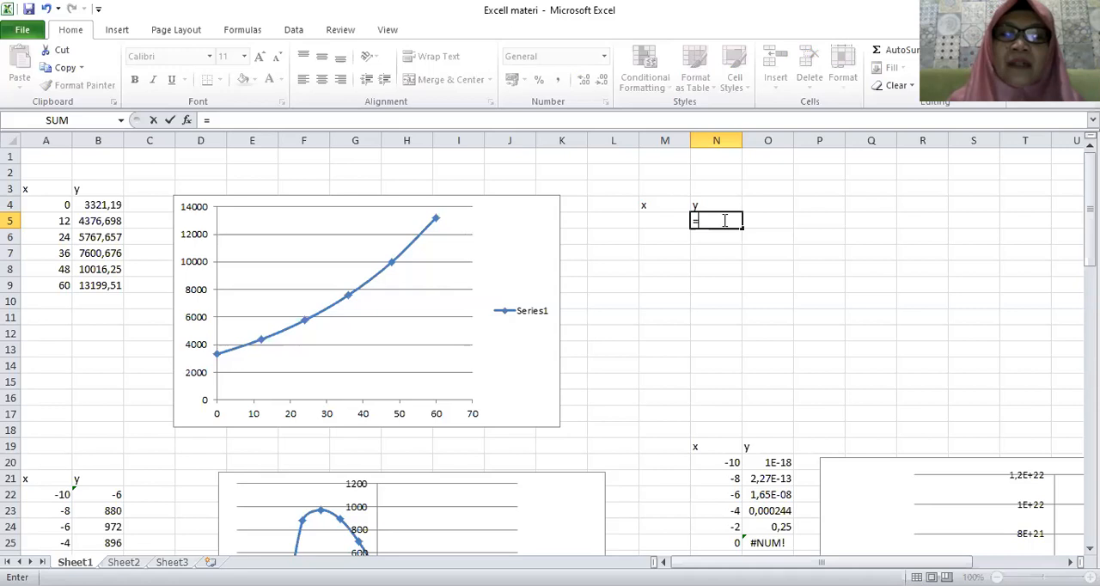
type("320")
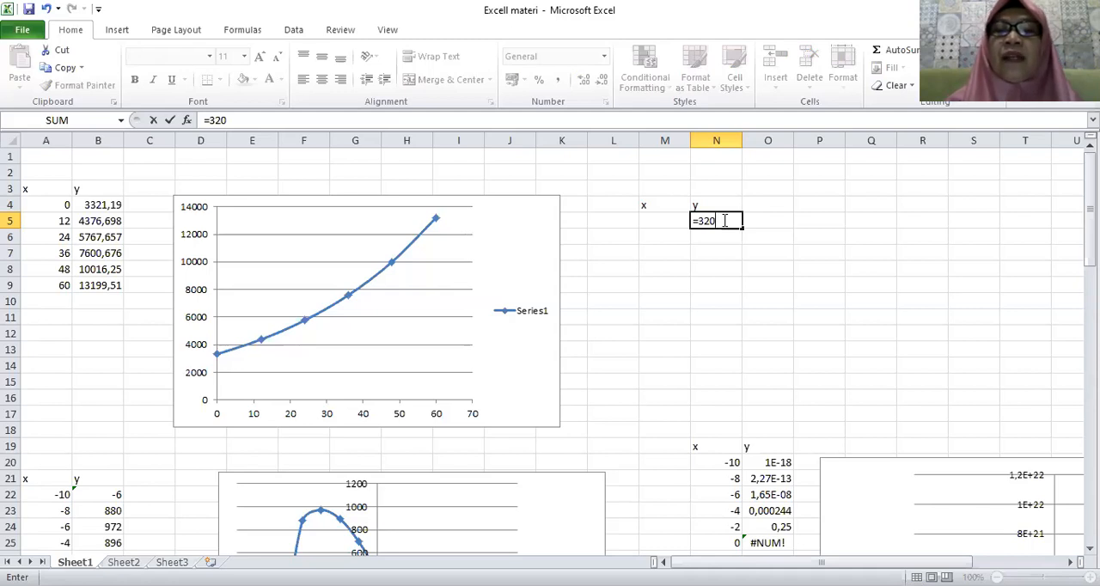
type("*")
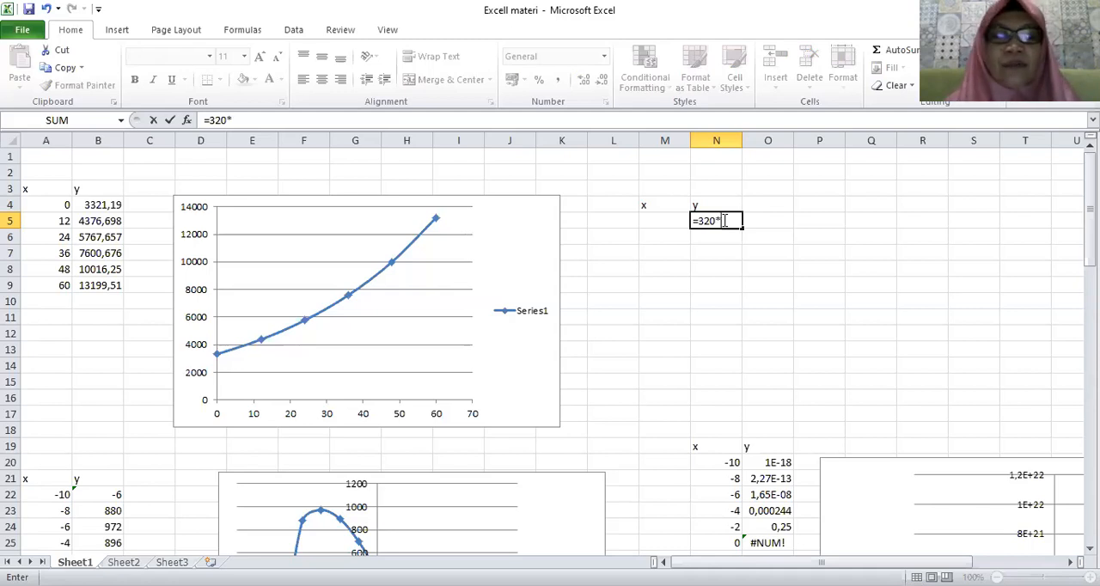
type("(2,7")
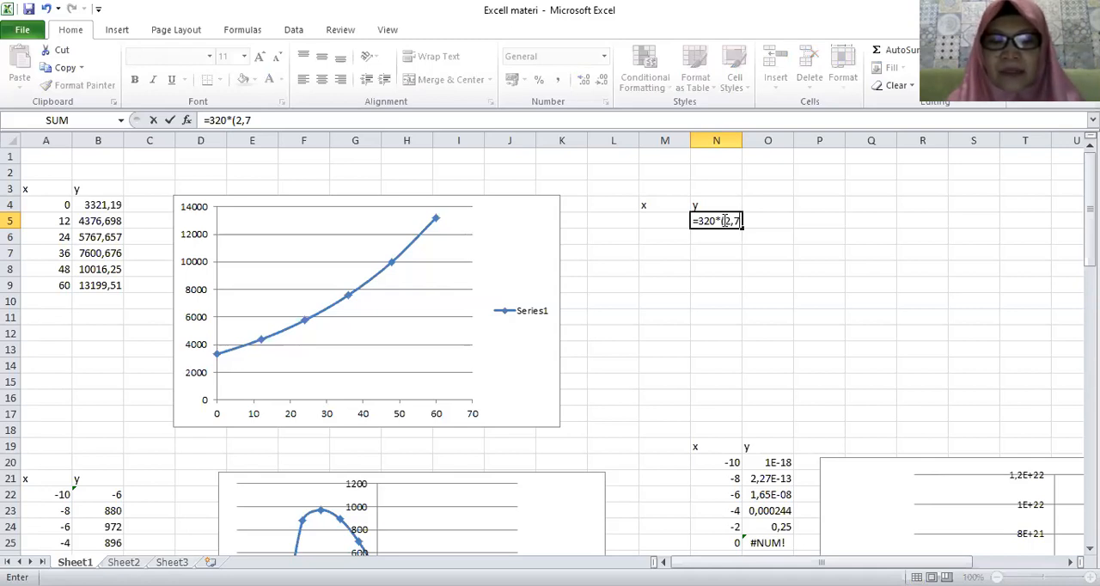
type("18")
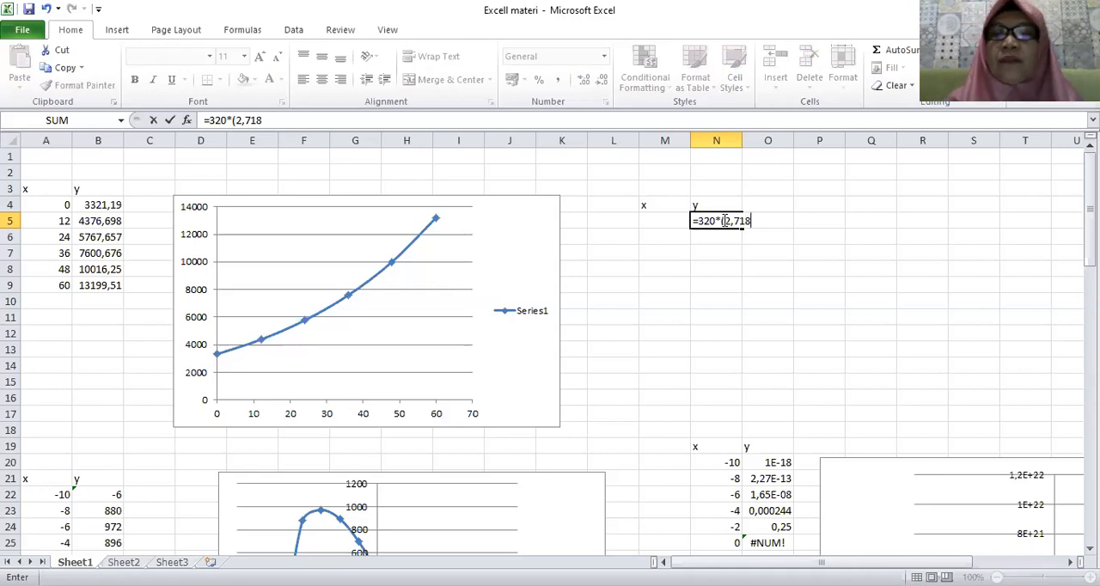
key("BackSpace")
key("BackSpace")
key("BackSpace")
key("BackSpace")
key("BackSpace")
key("BackSpace")
key("BackSpace")
key("BackSpace")
key("BackSpace")
key("BackSpace")
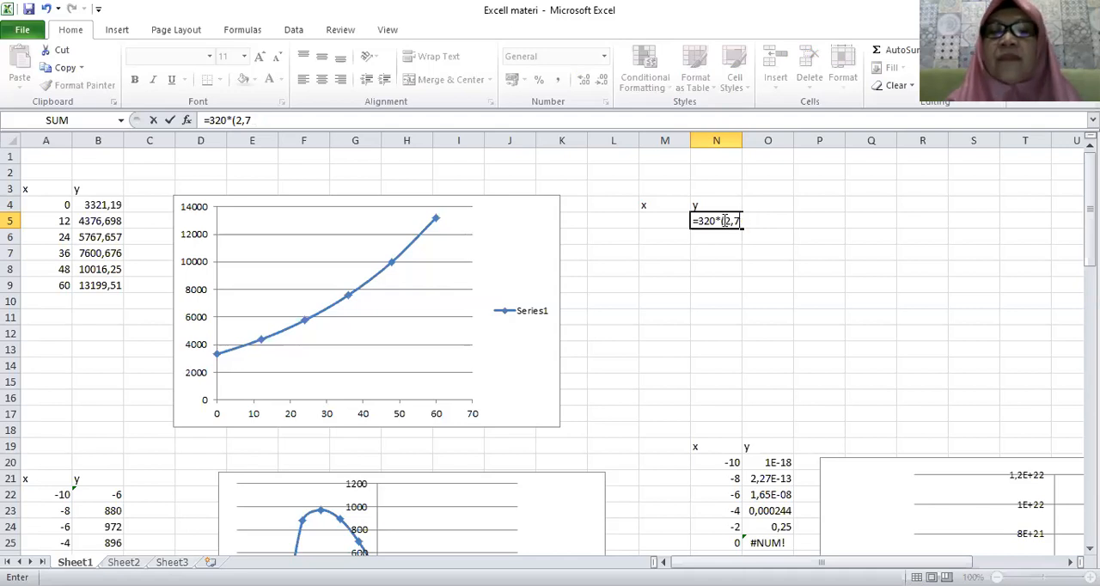
key("BackSpace")
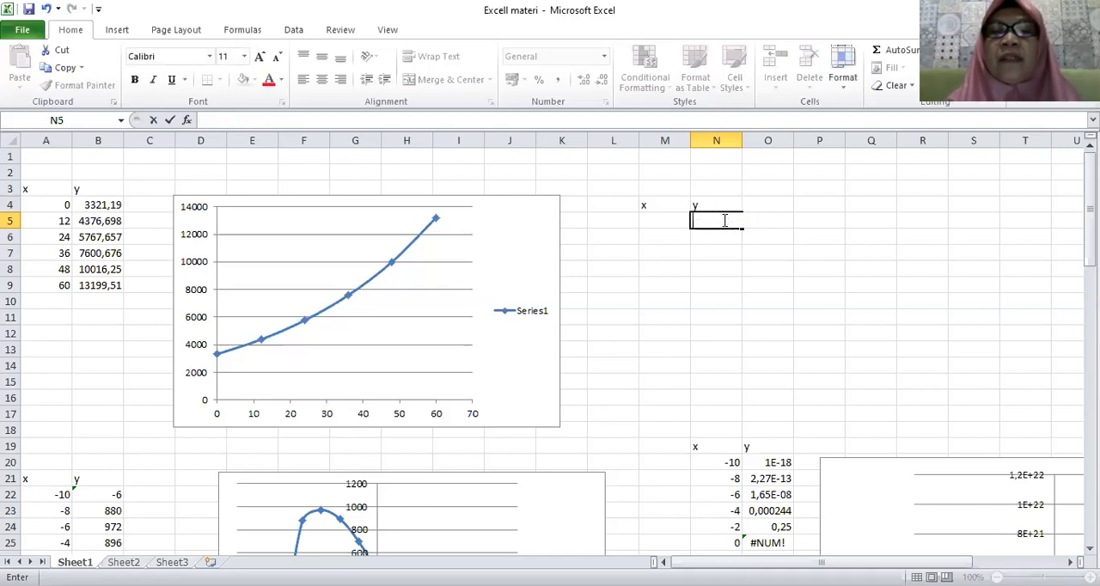
Check the formula in B4, then begin the y formula in N5 as =320*(2,718^(0,023*M5), referencing the adjacent x cell.
left_click(102, 207)
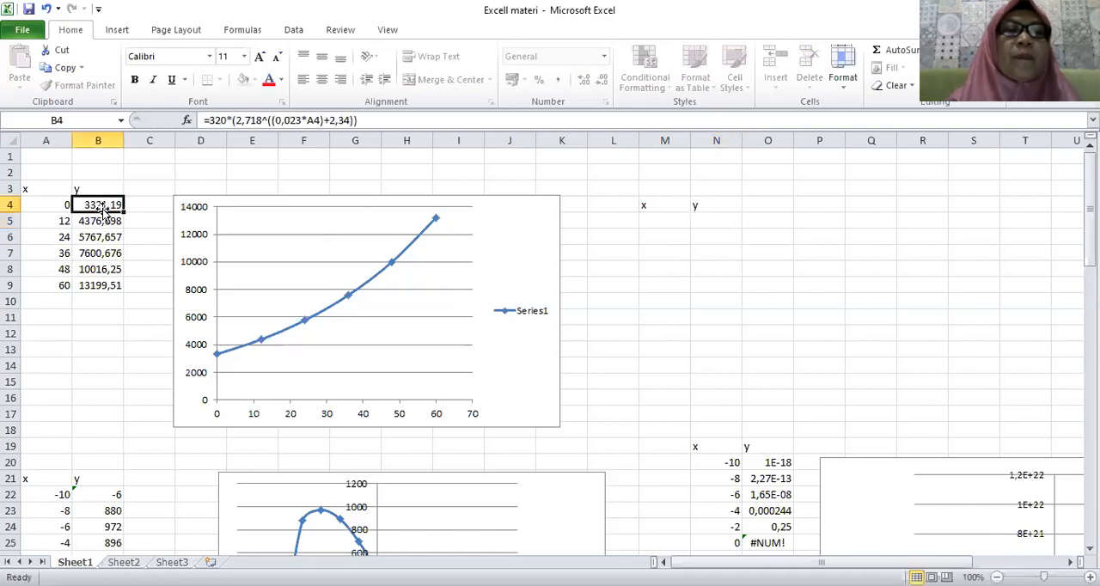
left_click(709, 219)
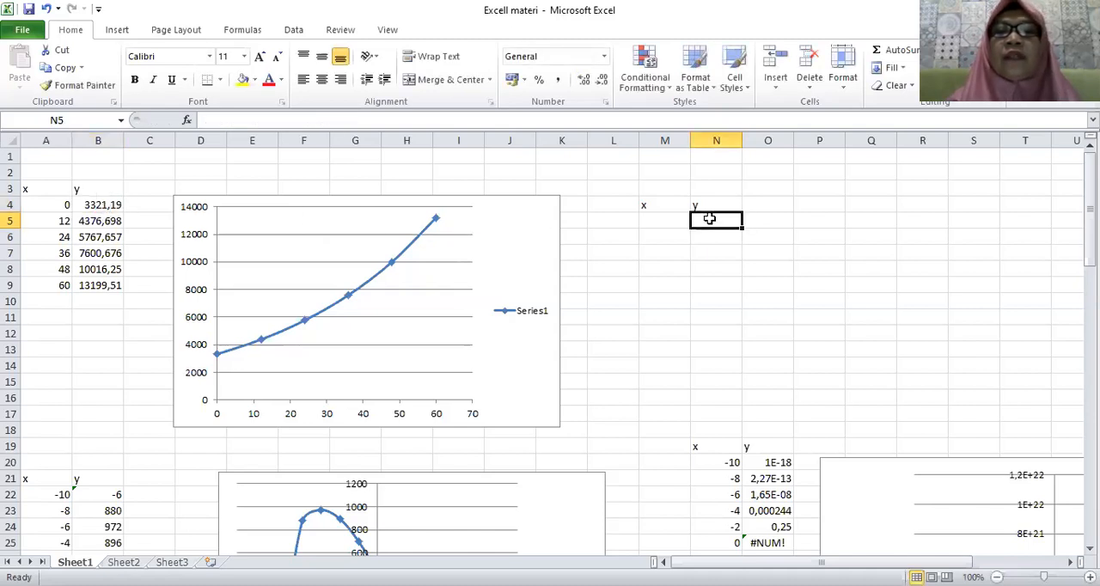
type("=")
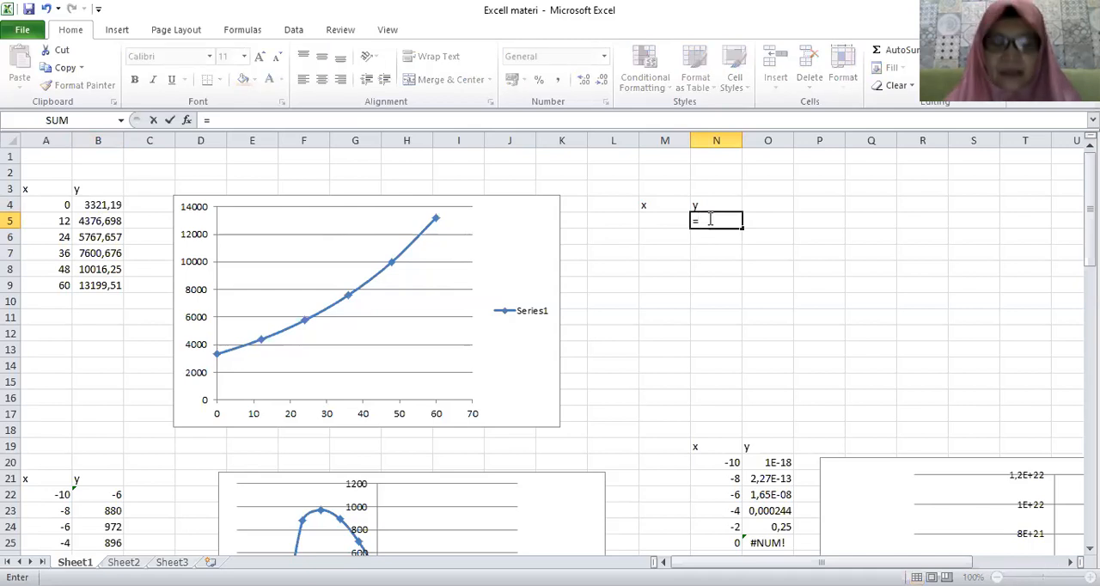
type("320")
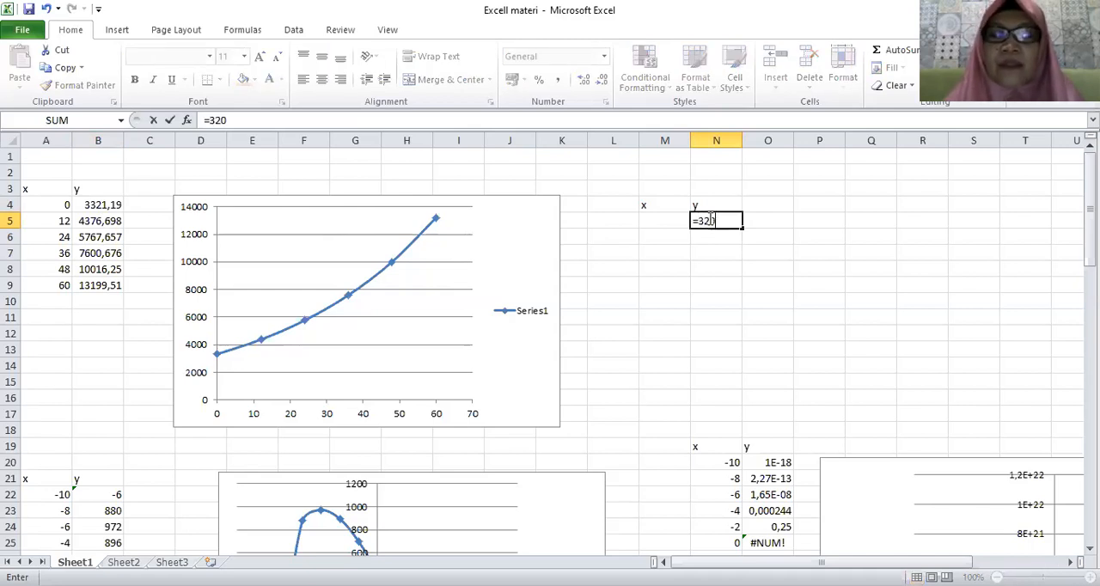
type("*(")
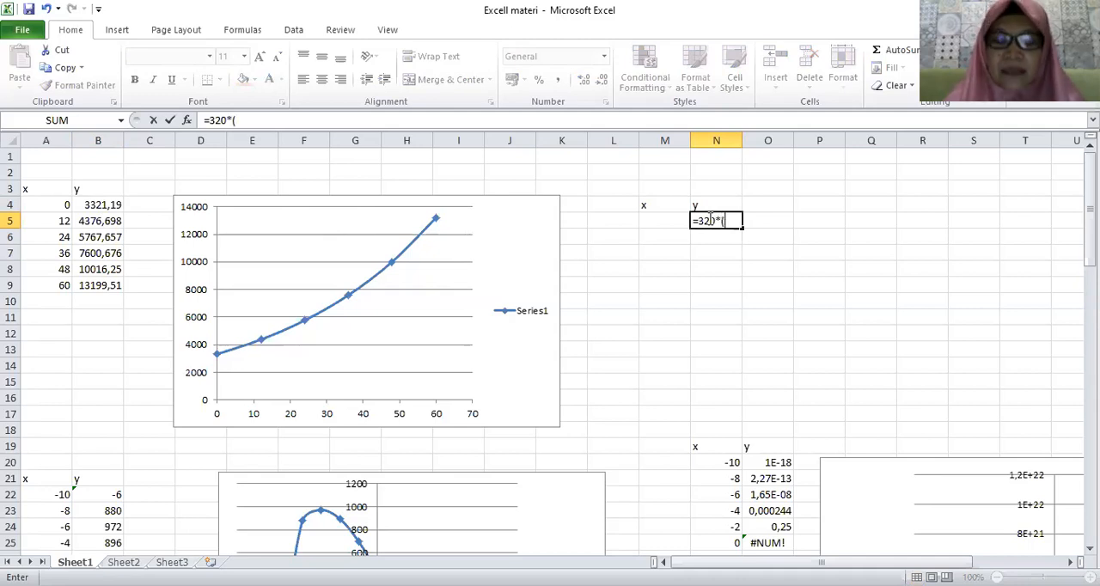
type("2")
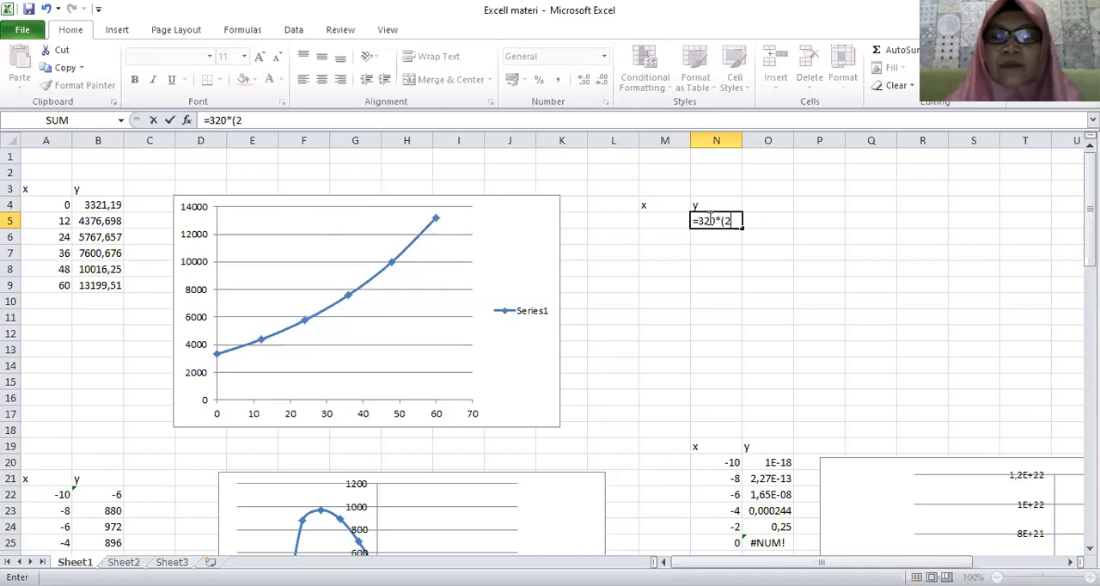
type(",718")
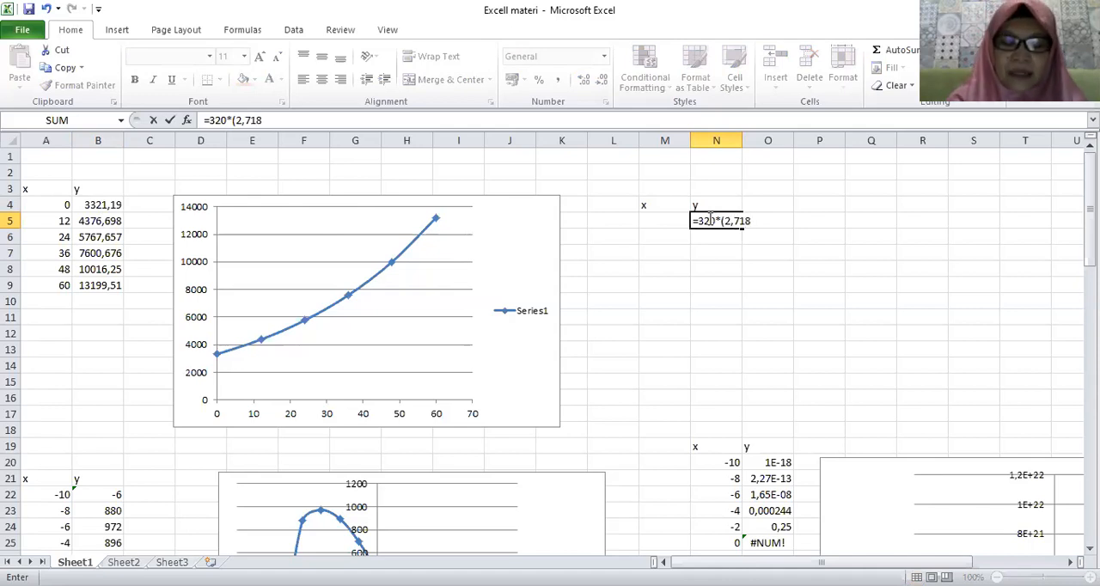
type("^")
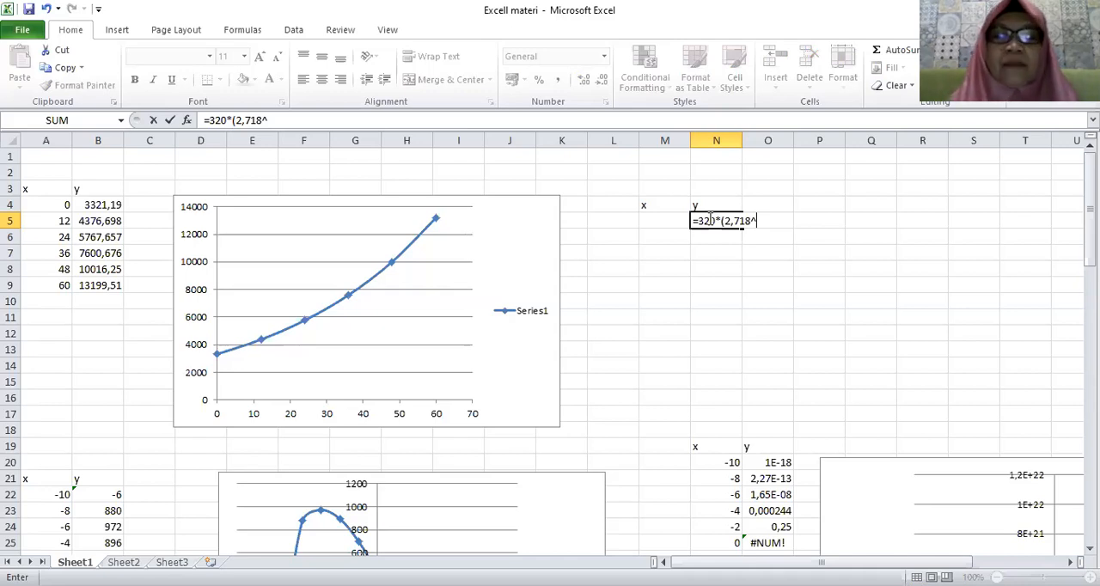
type("(")
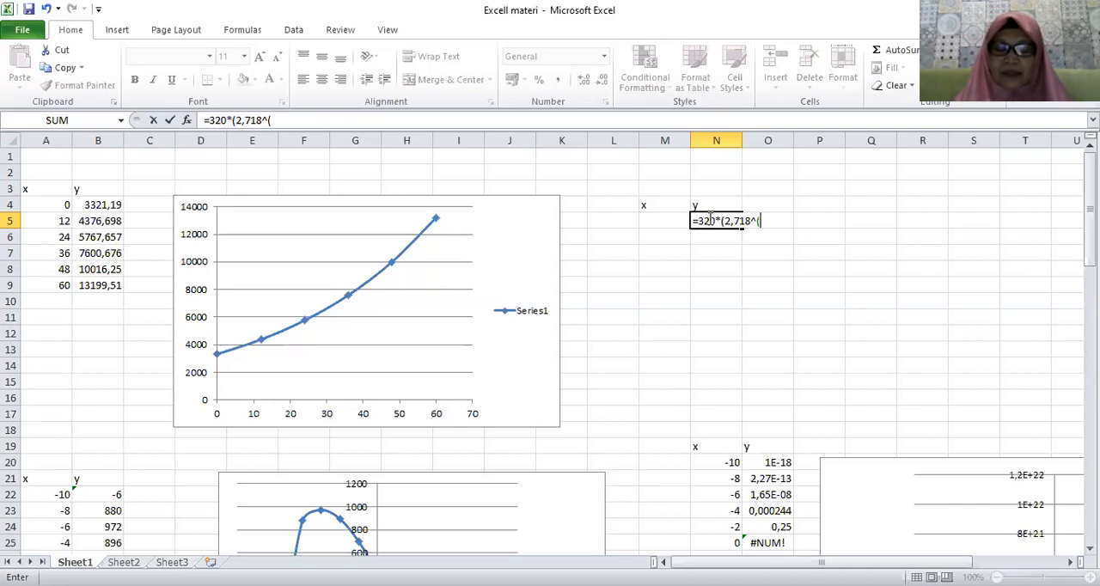
type("0,023")
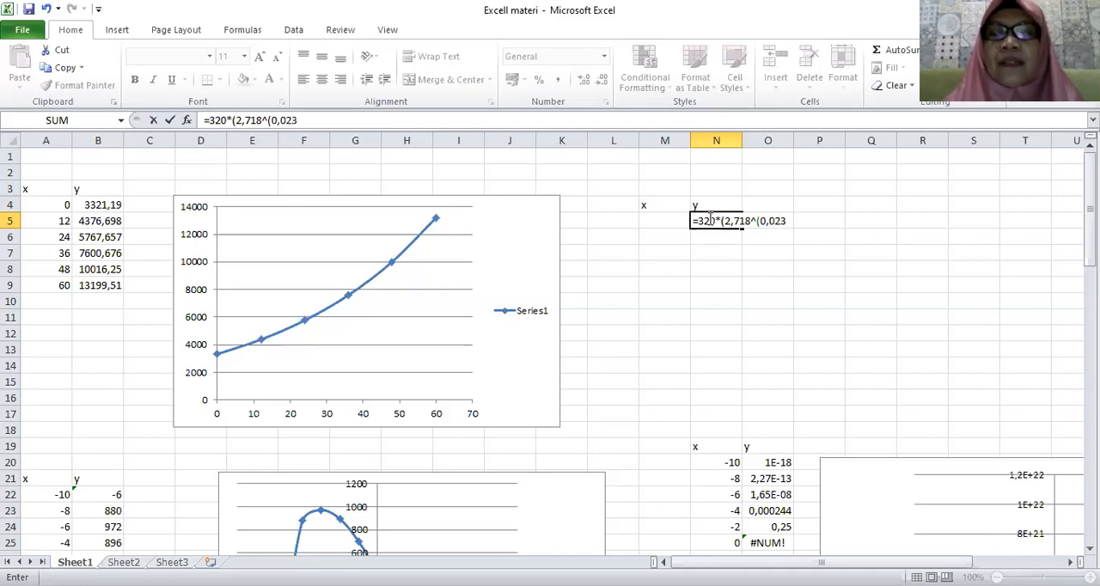
type("*")
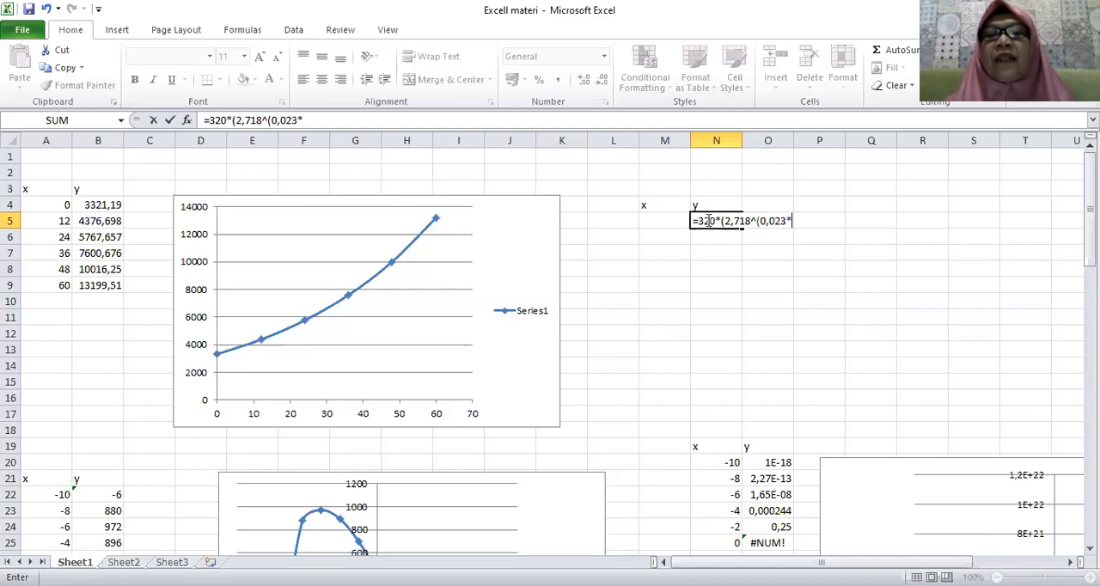
left_click(667, 222)
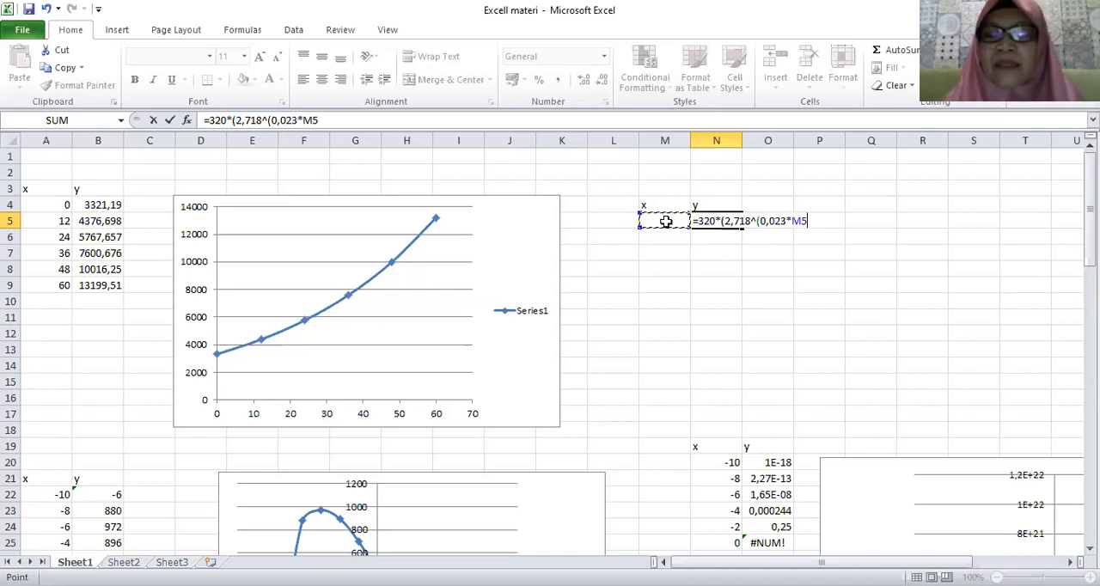
type(")")
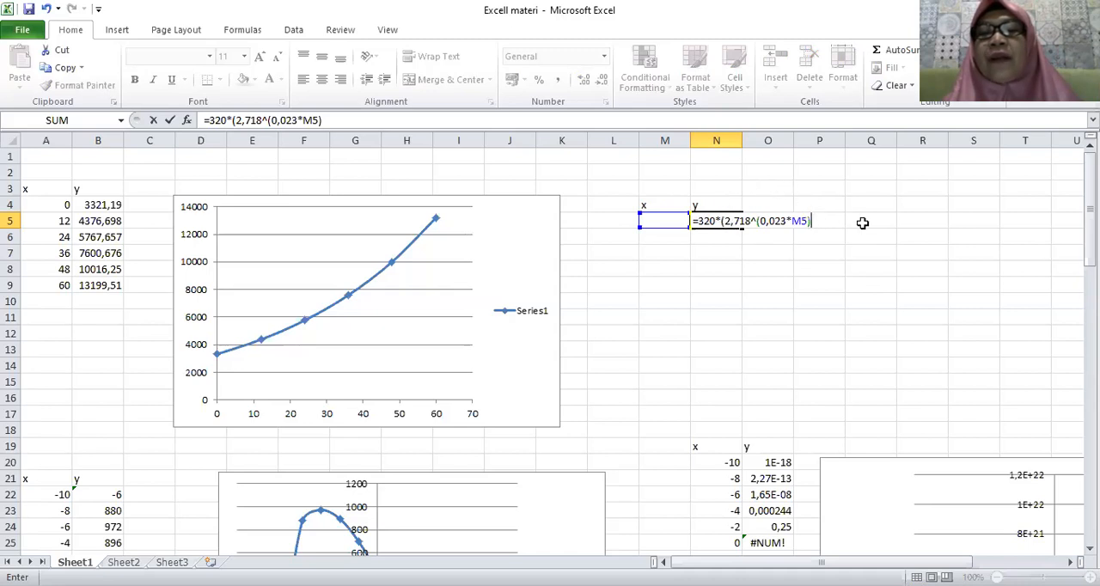
Group the exponent, add 2,34 to it and complete the N5 formula as =320*(2,718^((0,023*M5)+2,34)).
left_click(757, 221)
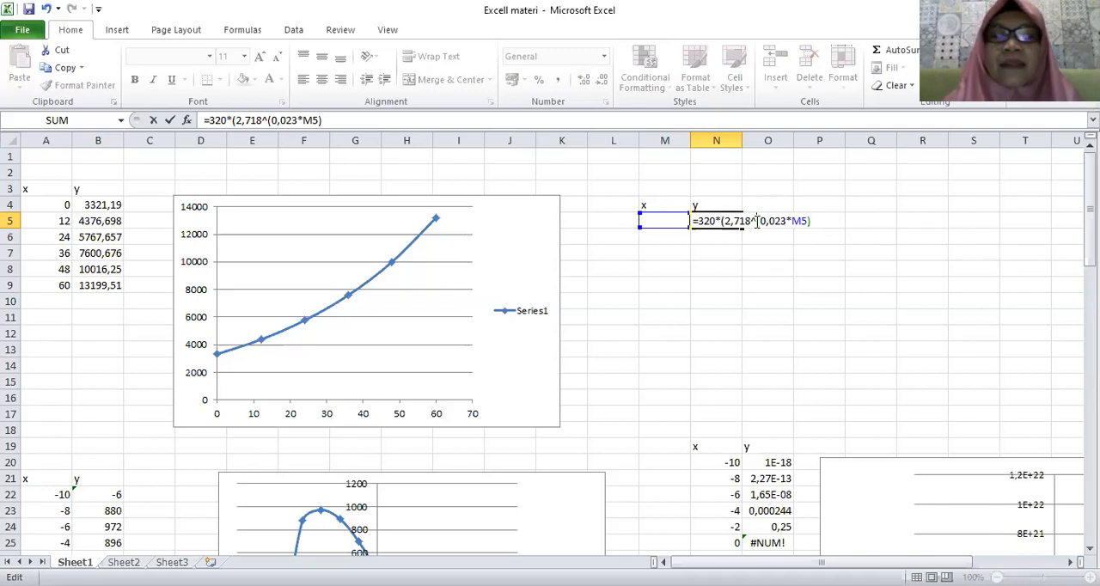
type("(")
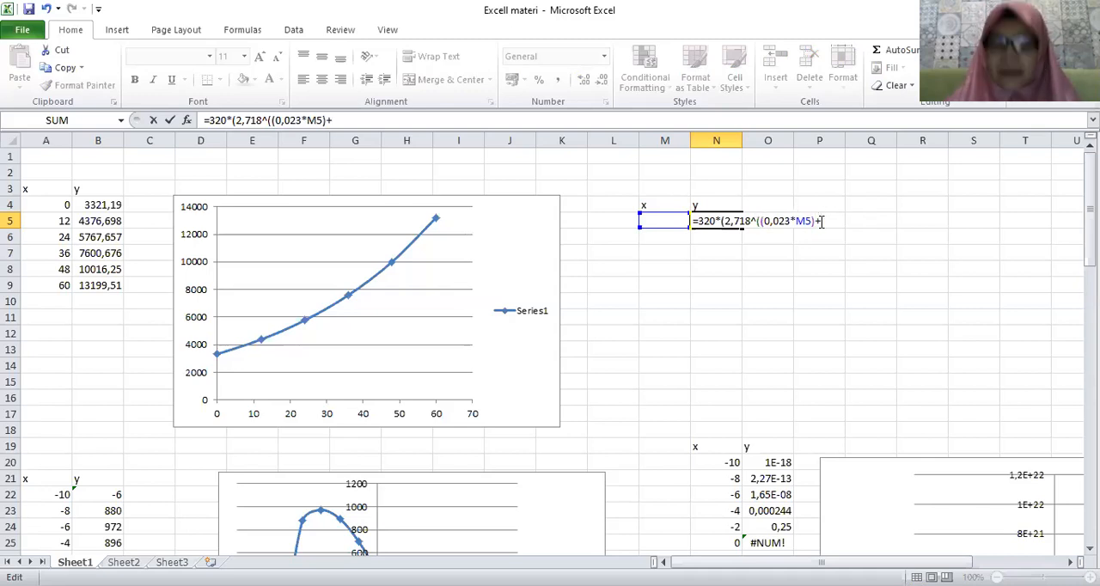
type("+2,34")
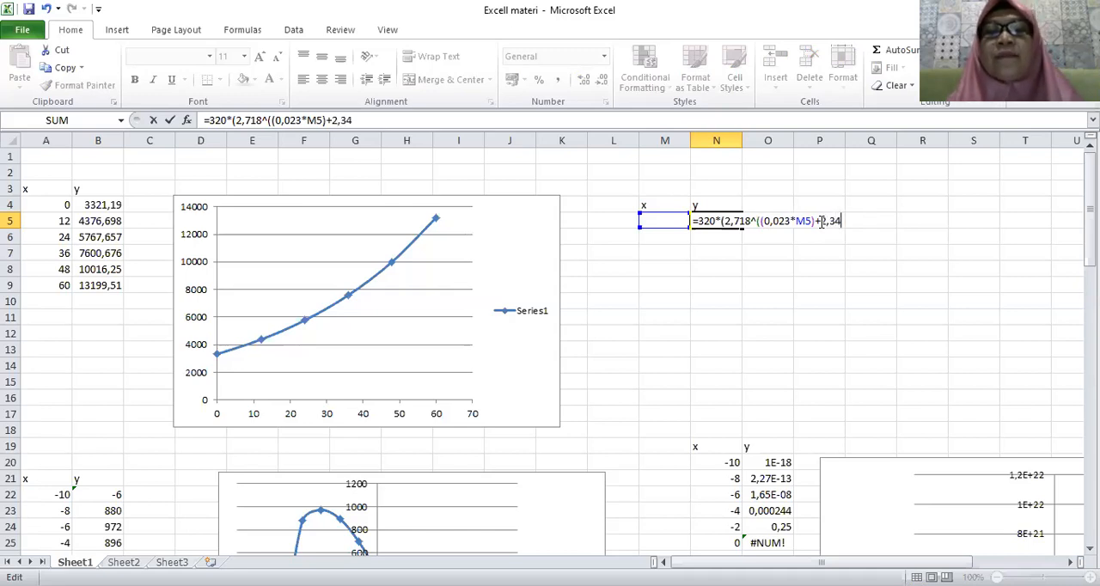
type(")")
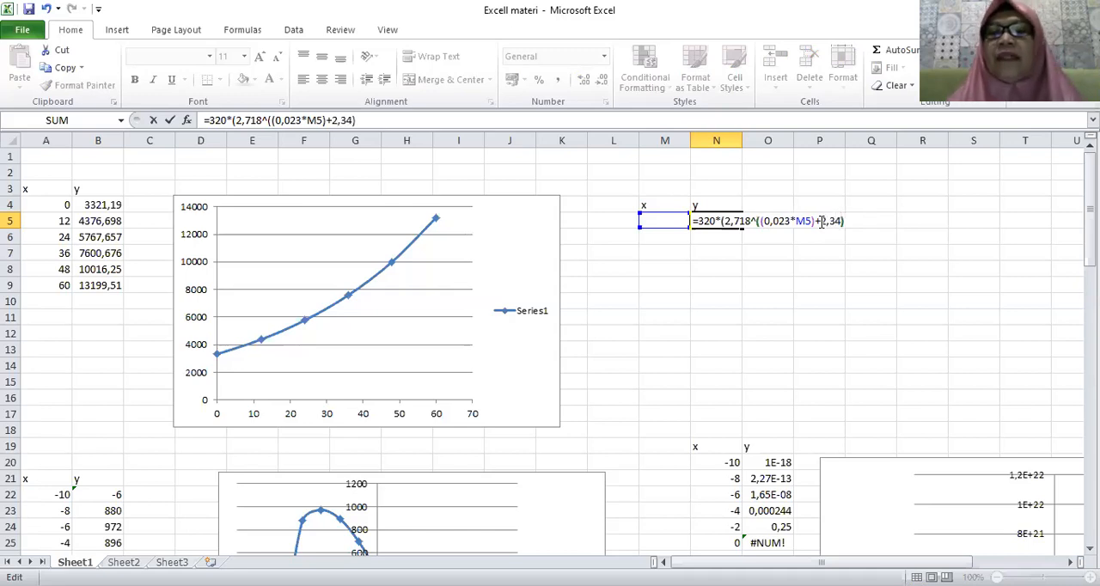
type(")")
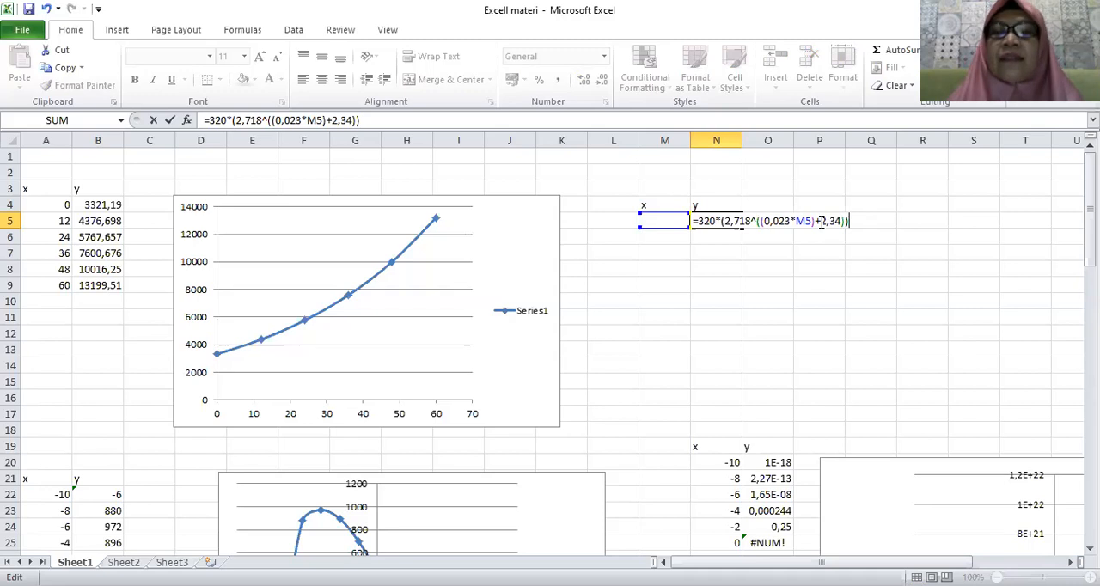
key("Return")
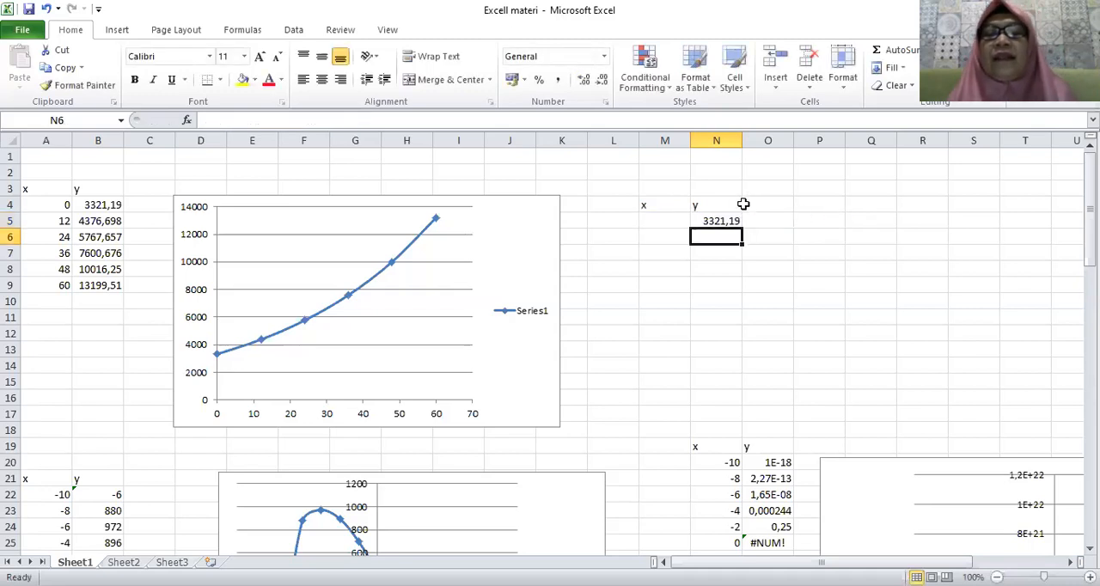
Enter the x values 0, 12, 24, 36, 48 and 60 in cells M5 to M10.
left_click(673, 220)
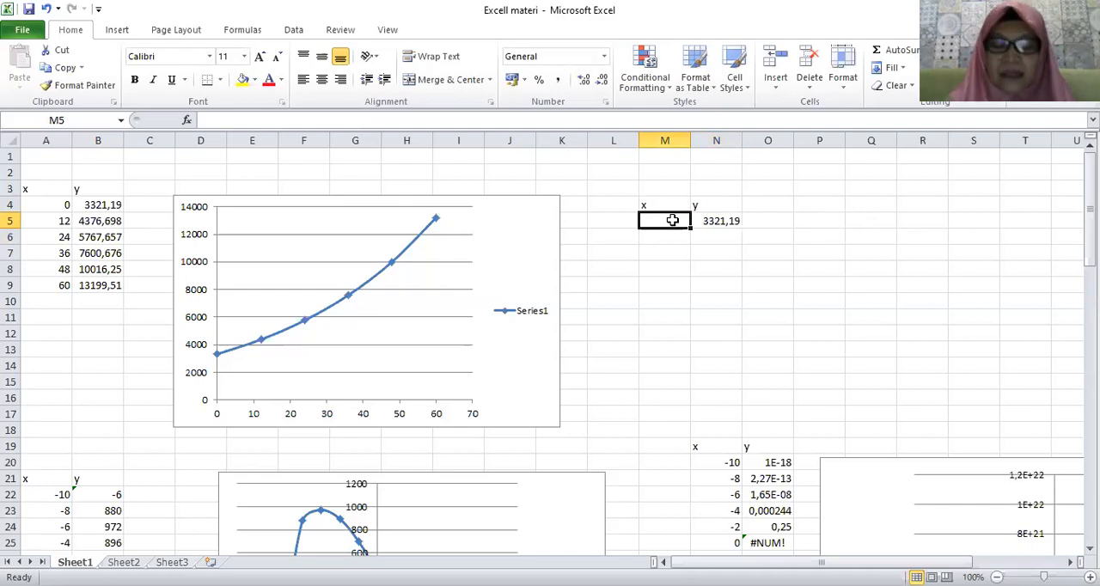
type("0")
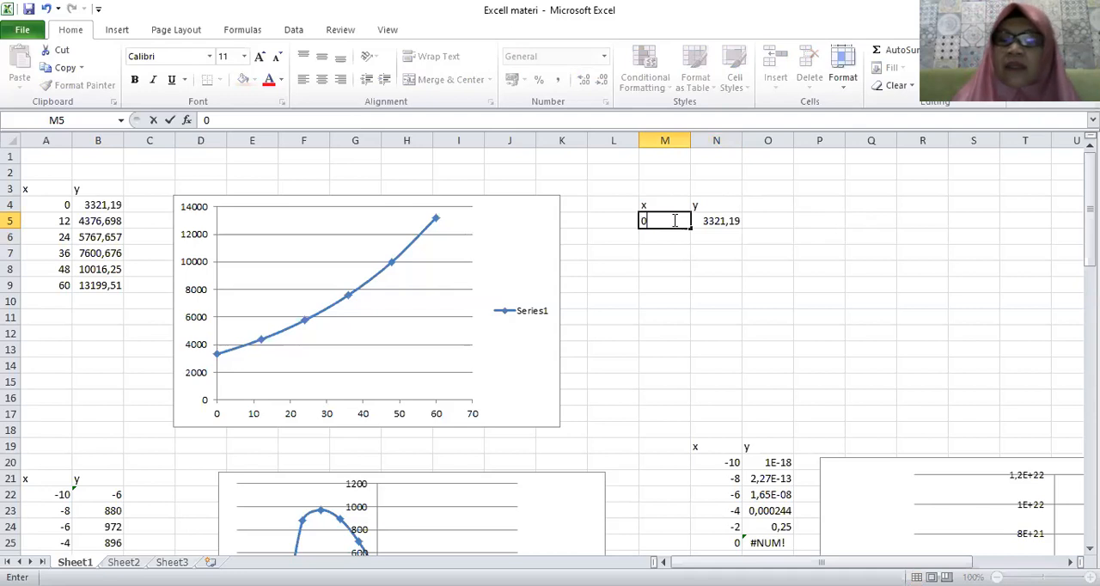
key("Return")
type("12")
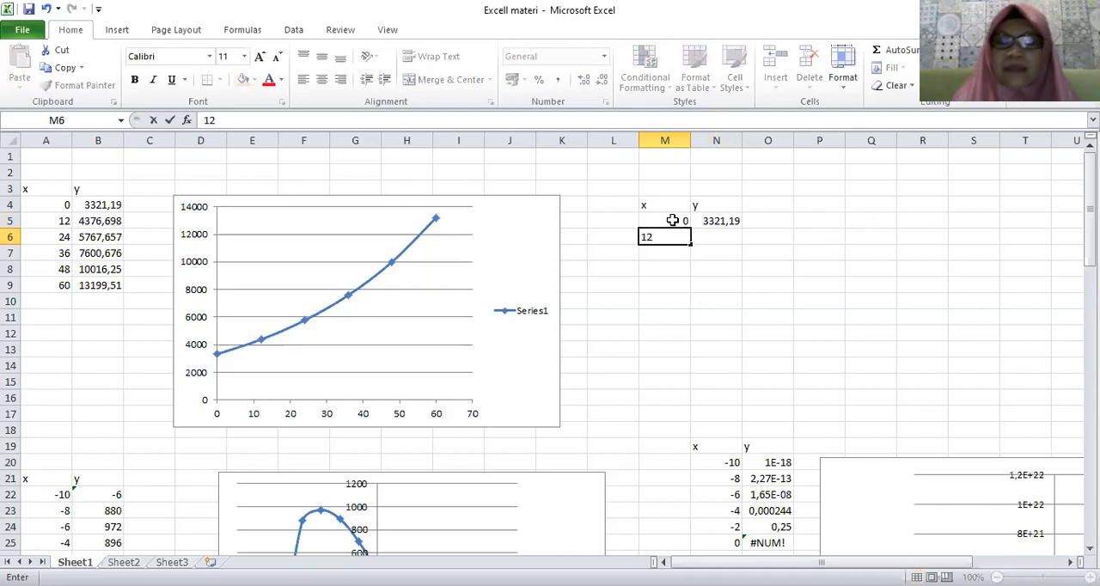
key("Return")
type("2")
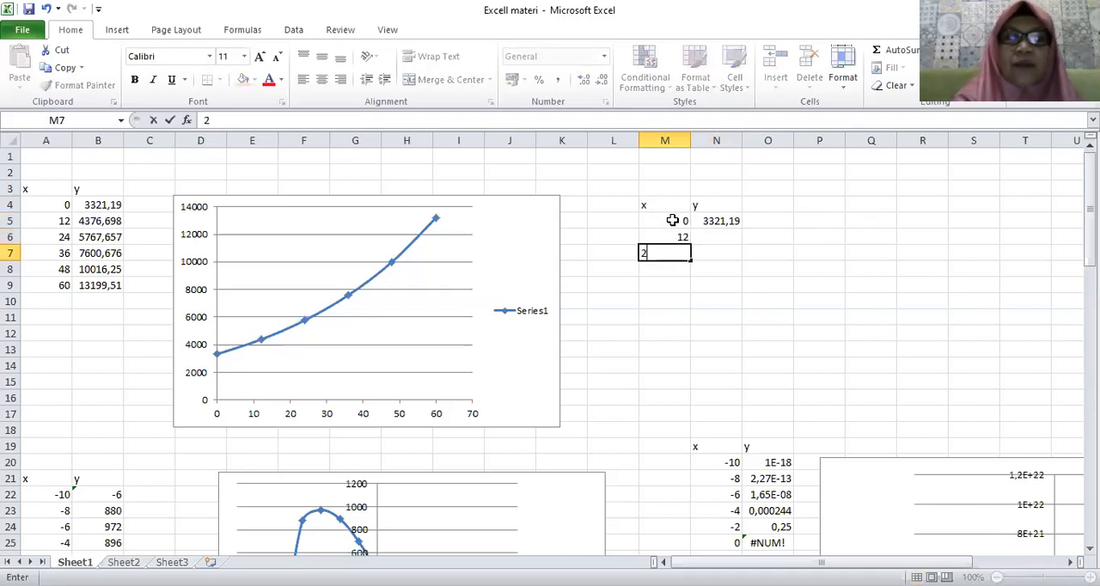
type("4")
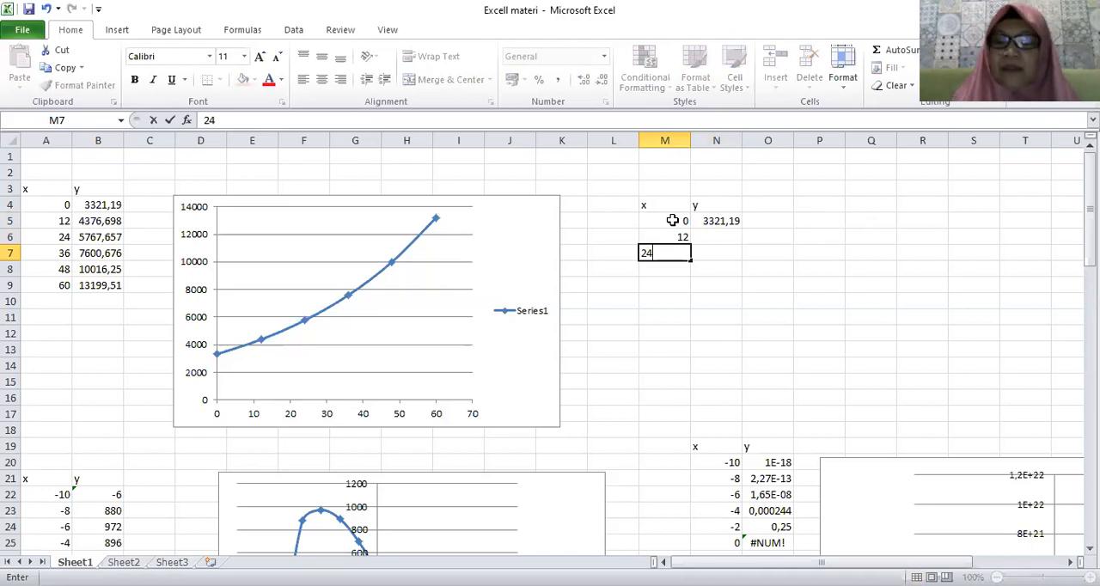
key("Return")
type("36")
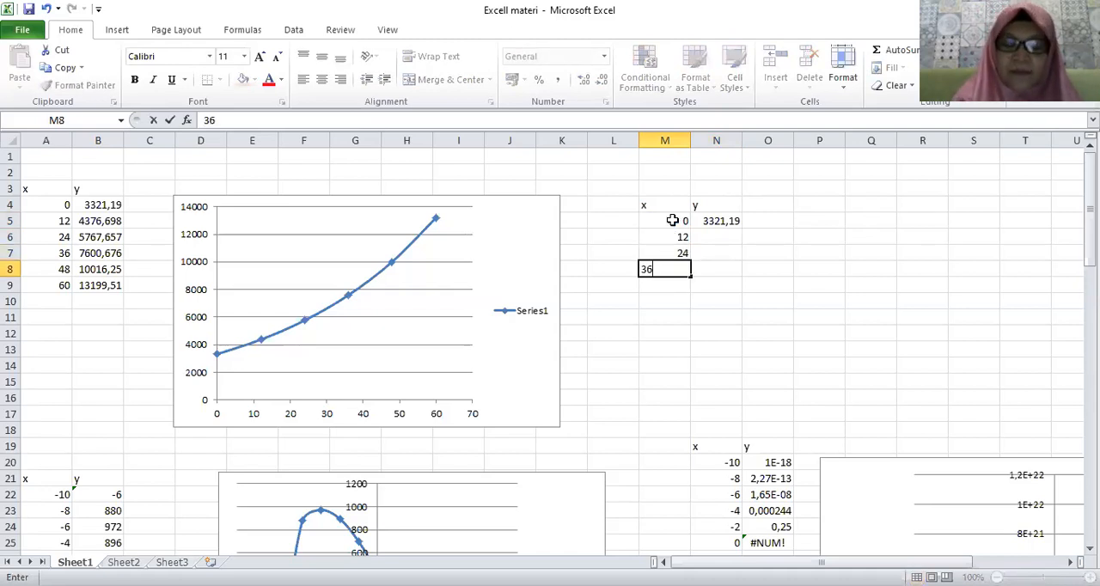
key("Return")
type("4")
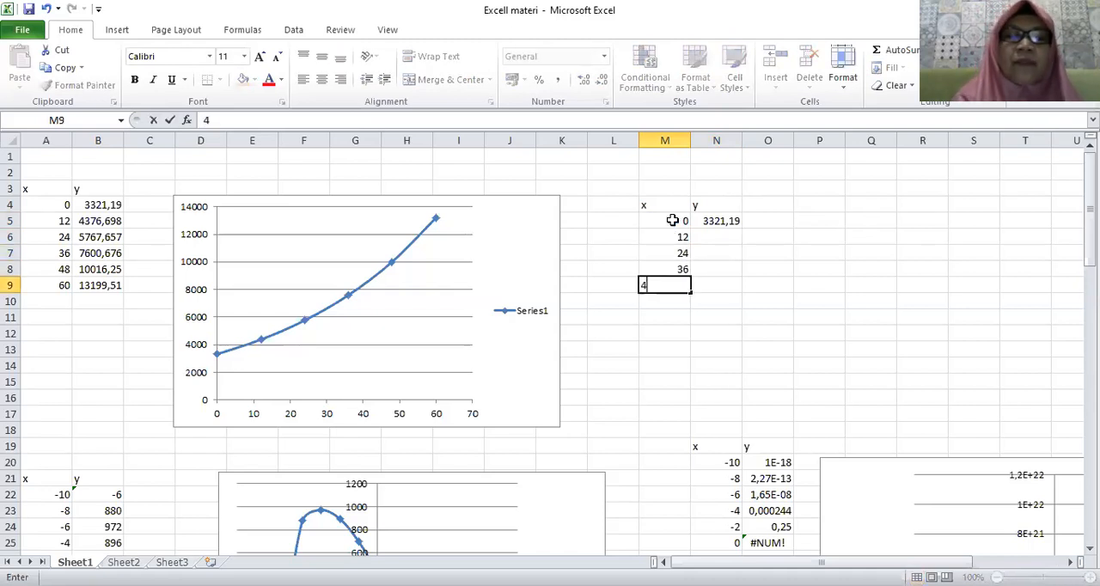
type("8")
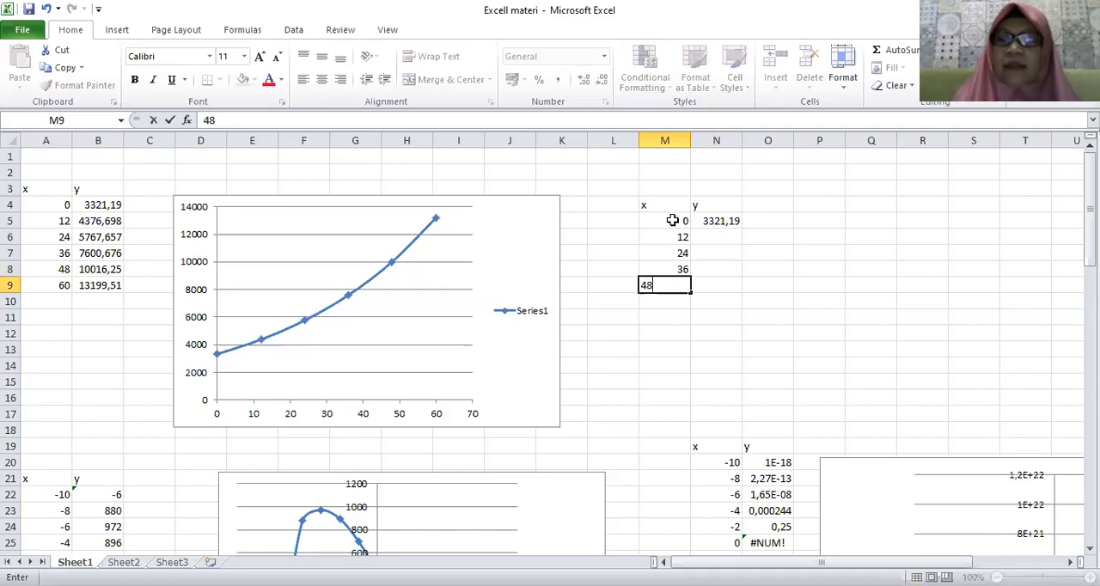
key("Return")
type("60")
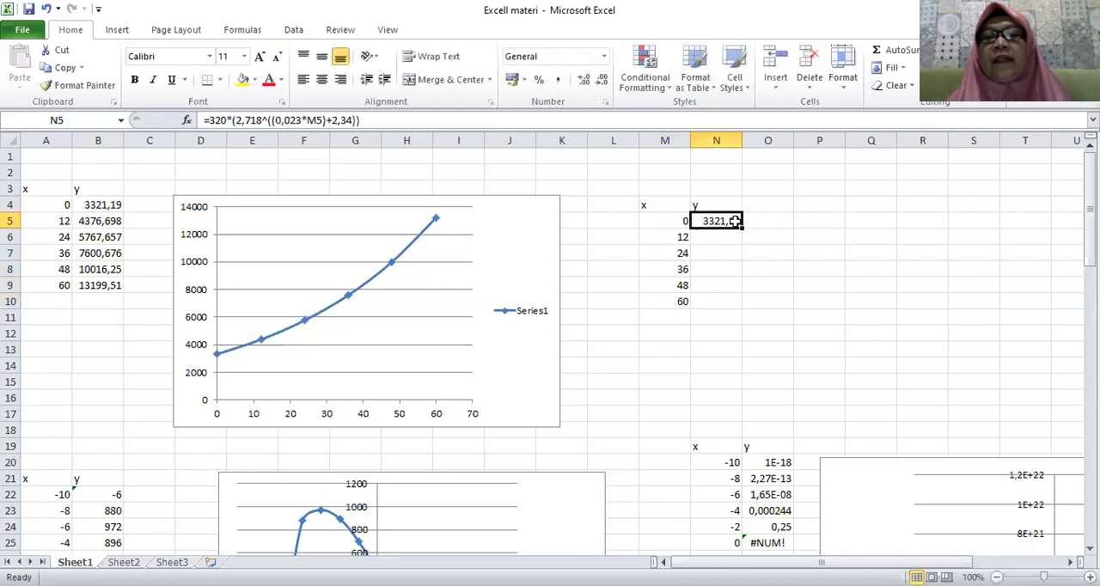
Fill the y formula from N5 down to N10 so every x value gets its result.
left_click_drag(741, 228, 735, 303)
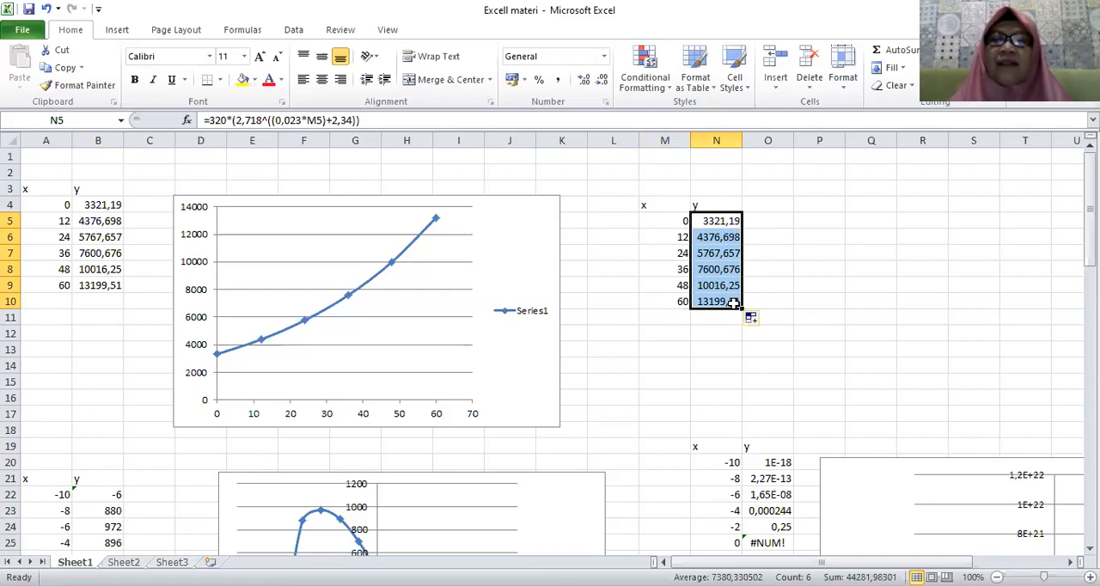
left_click(832, 320)
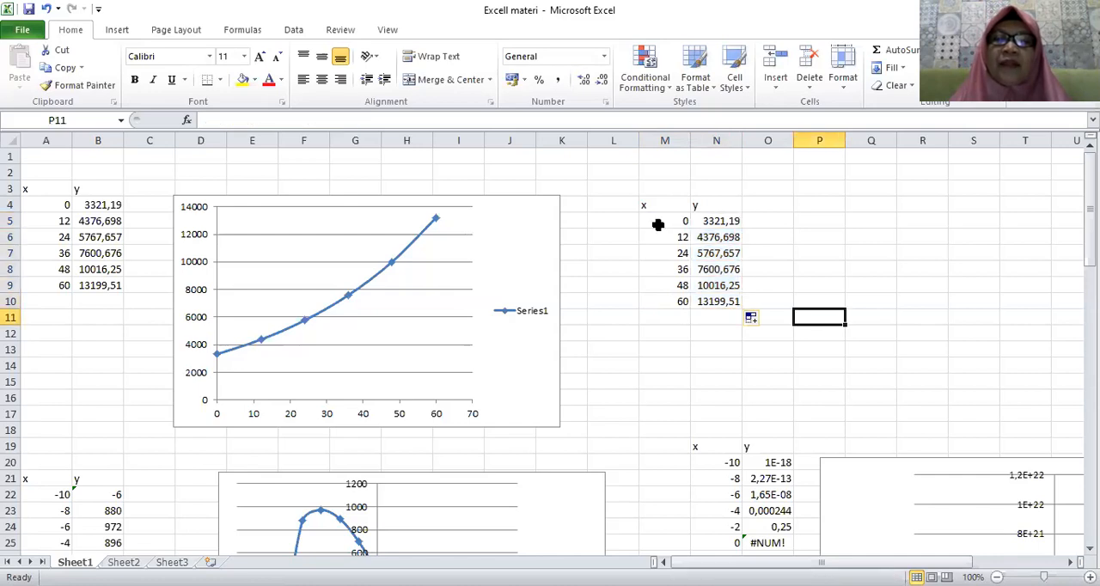
Insert a scatter chart with smooth lines and markers from M5:N10 and place it beside the new table.
left_click_drag(663, 221, 710, 301)
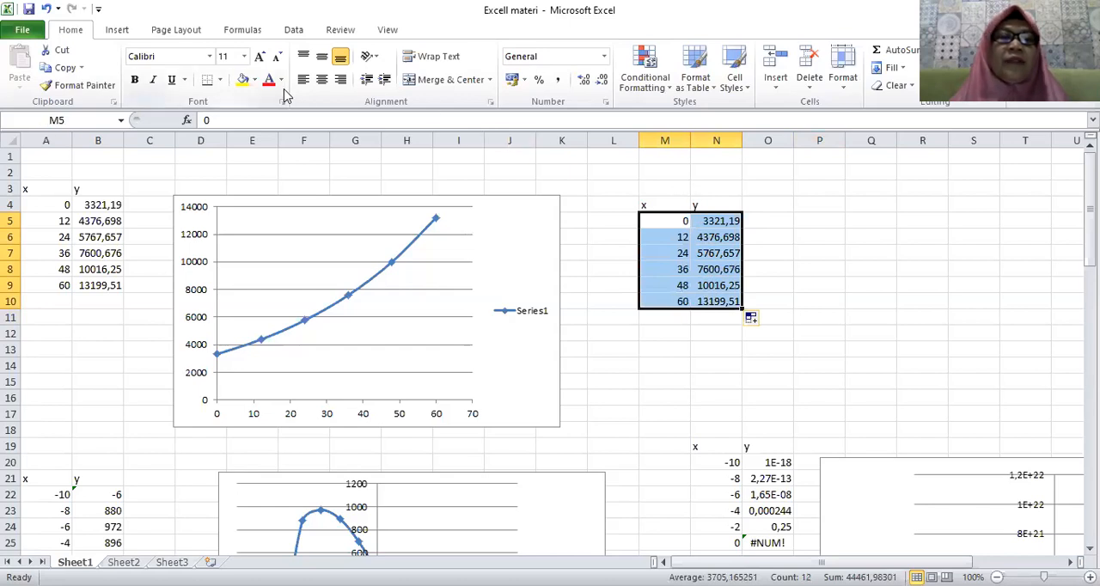
left_click(121, 31)
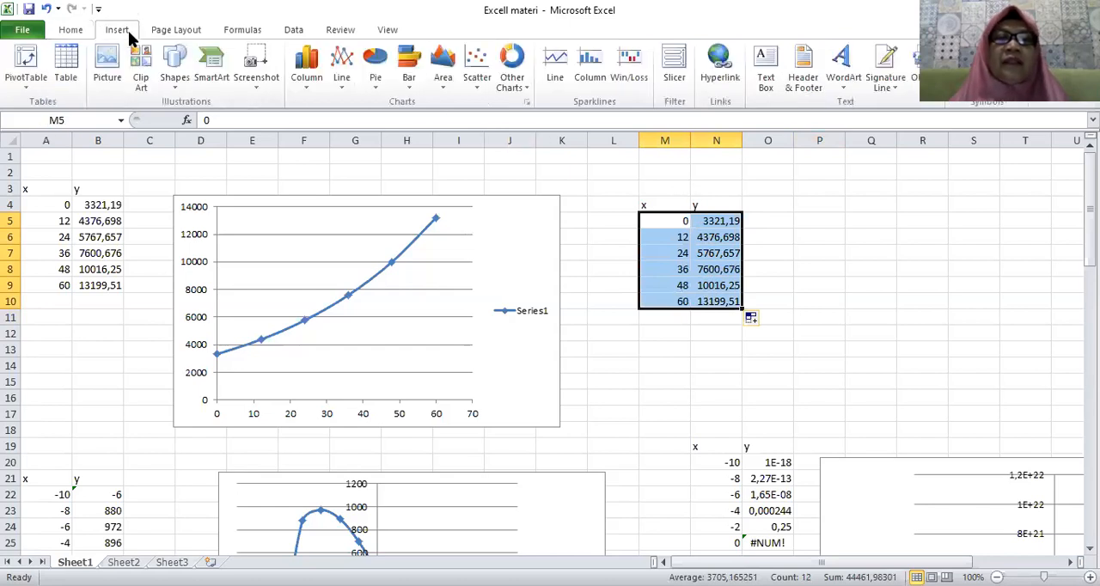
left_click(479, 86)
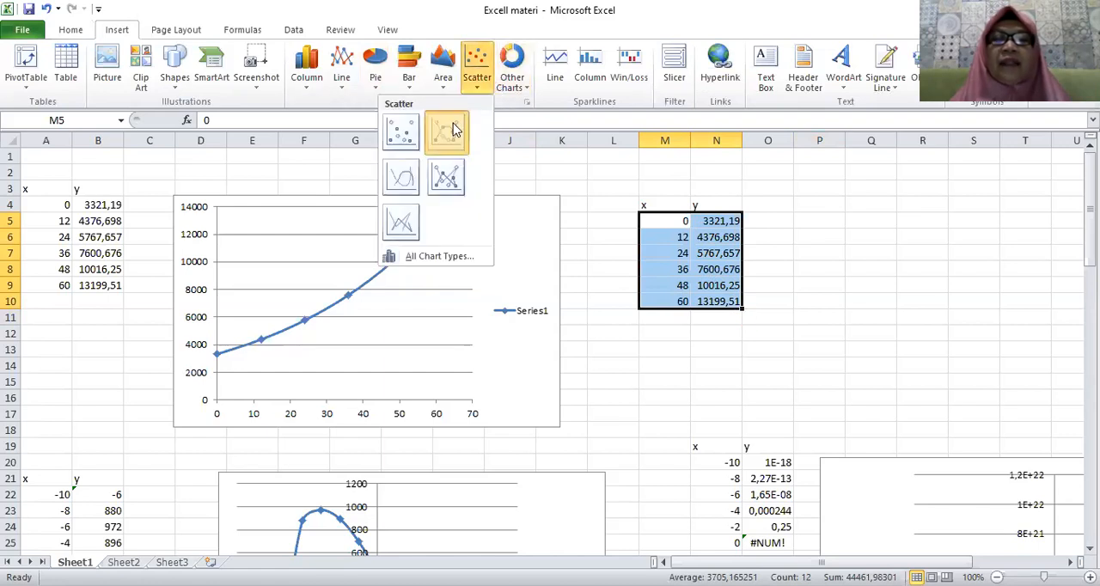
left_click(450, 129)
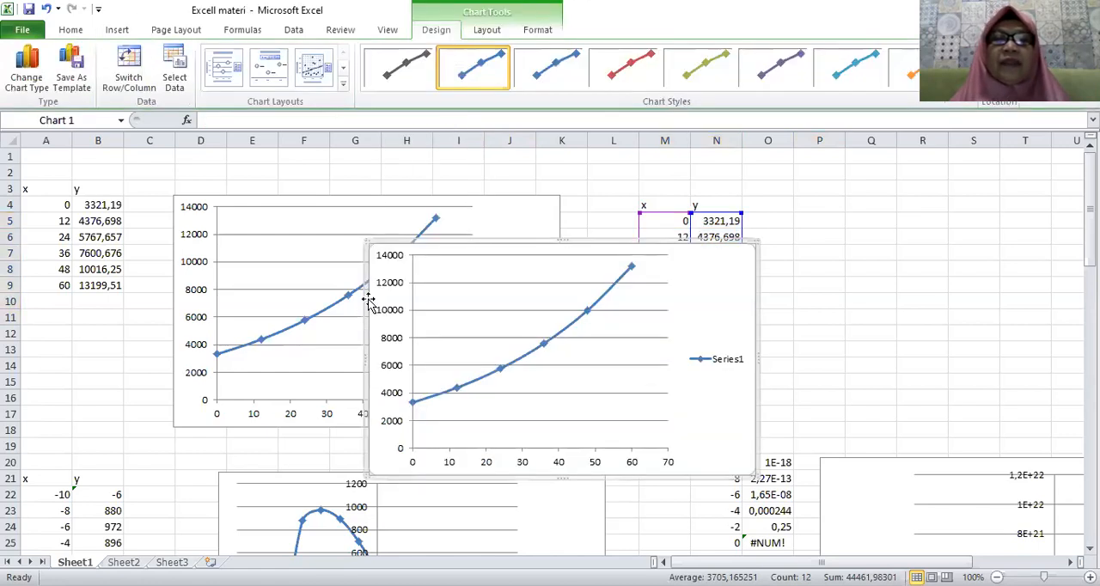
left_click_drag(372, 297, 767, 272)
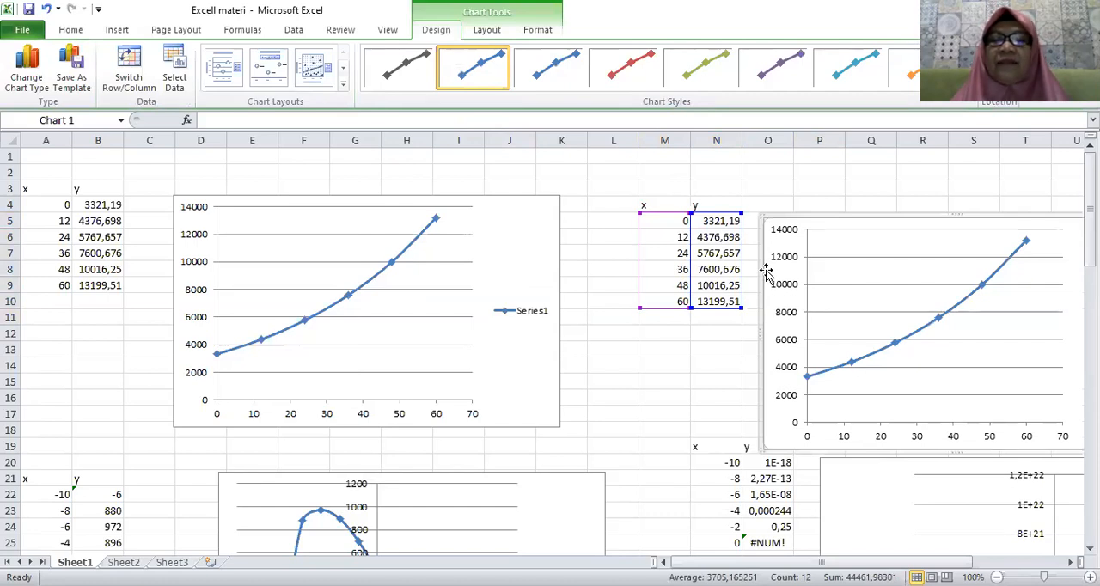
Switch to the PowerPoint presentation and view slide 3, "Jawab", with the formula and chart for problem 1.
left_click(753, 253)
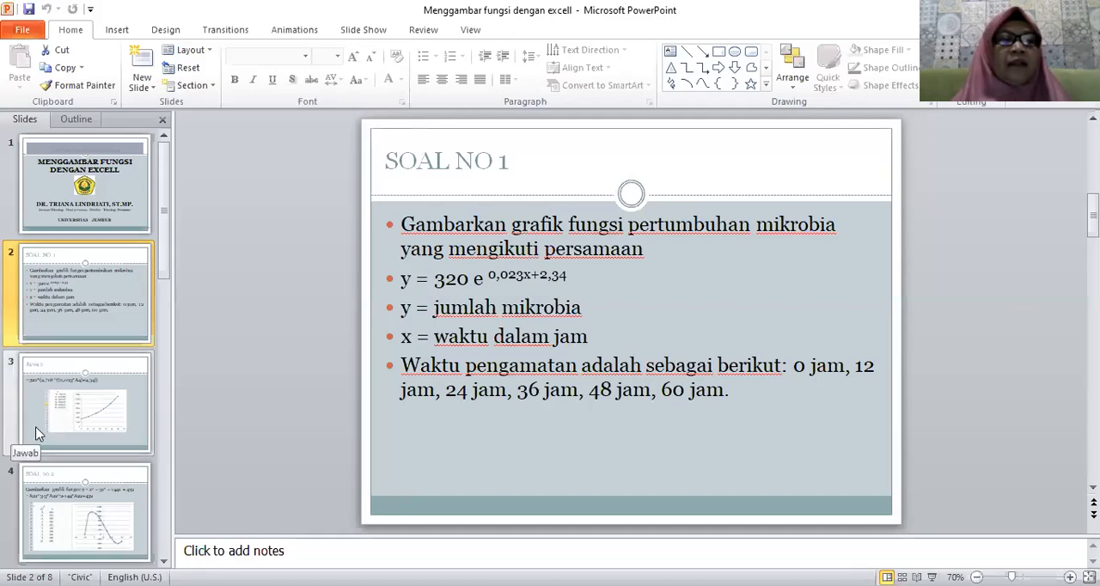
left_click(40, 433)
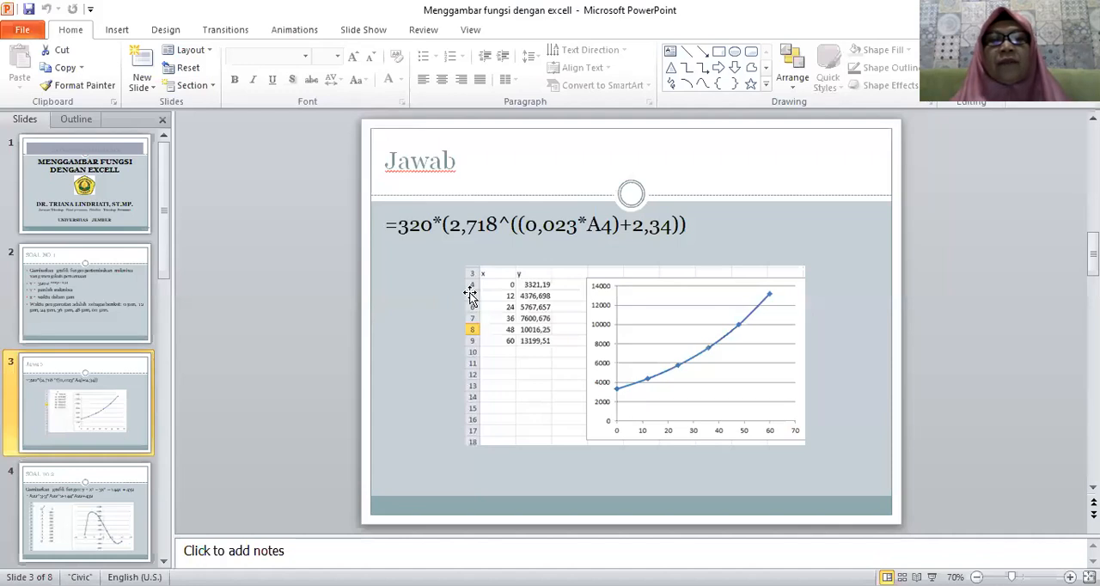
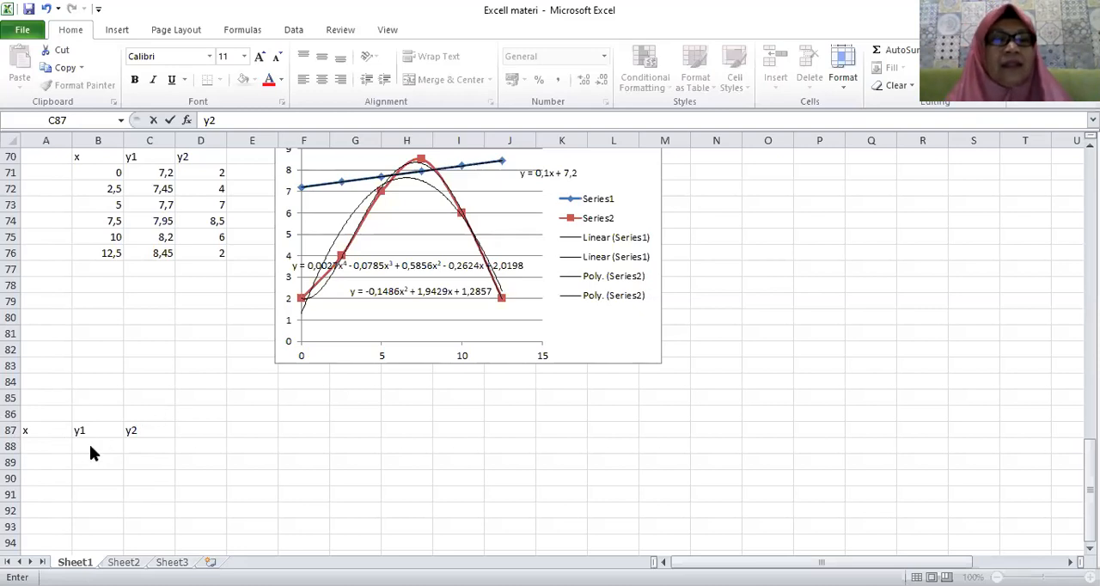
Enter the x values 0, 2,5, 5, 7,5, 10 and 12,5 in cells A88 to A93.
left_click(39, 443)
type("0")
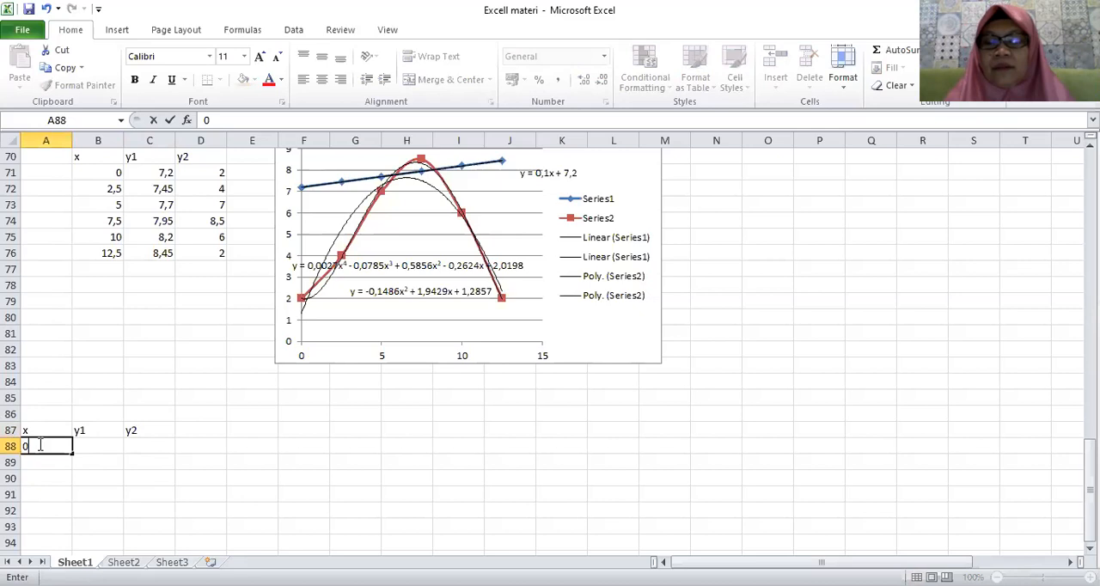
key("Return")
type("2,5")
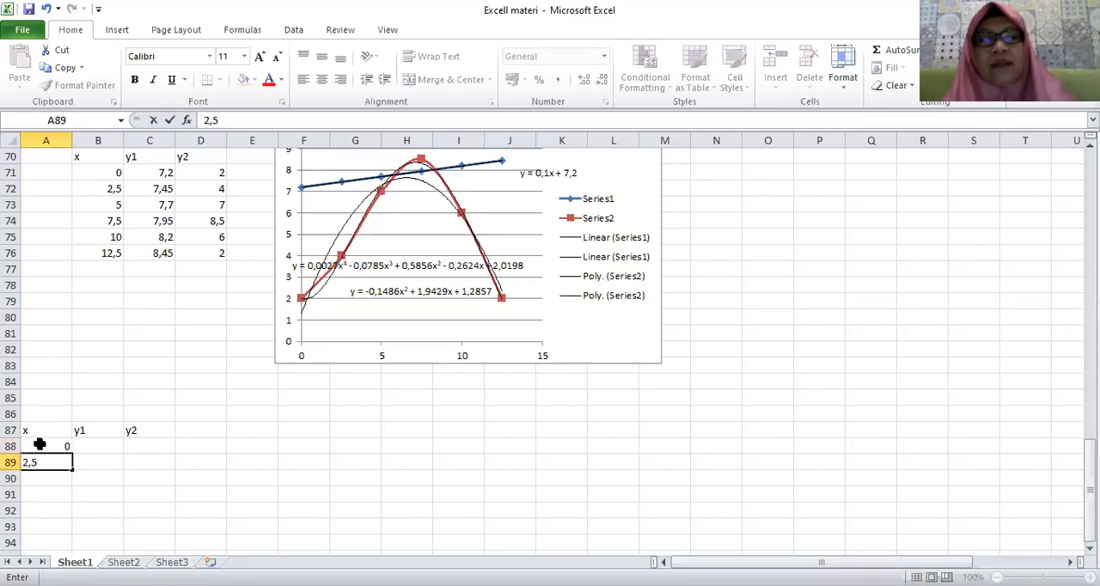
key("Return")
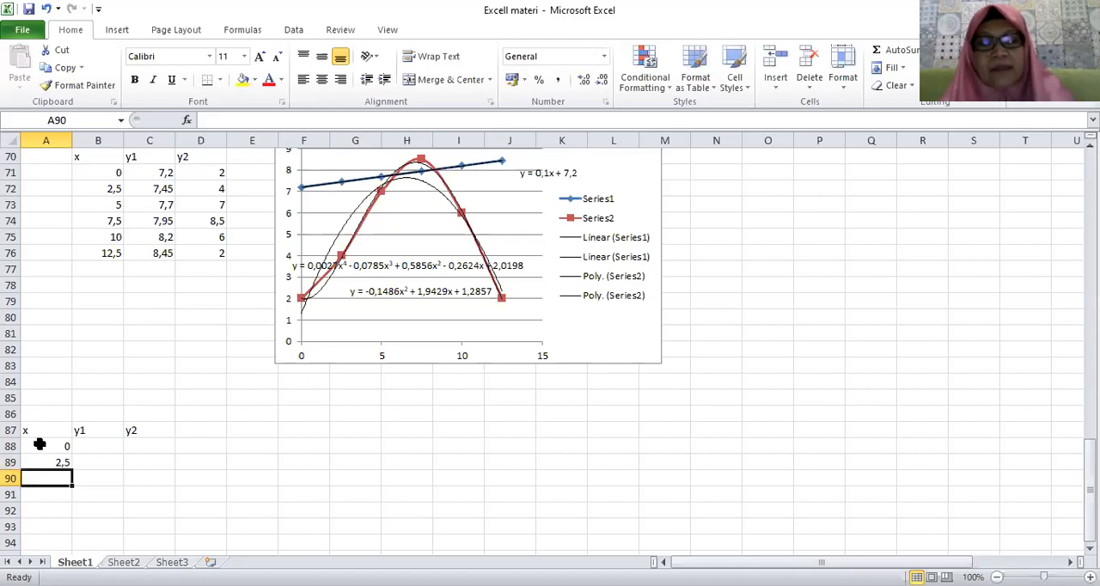
type("5")
key("Return")
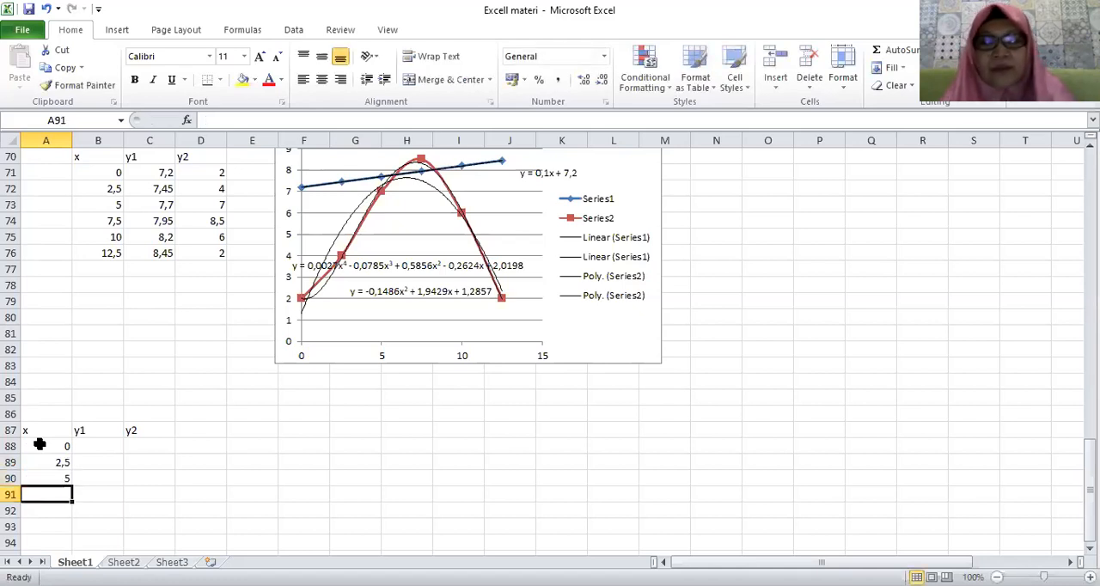
type("7,5")
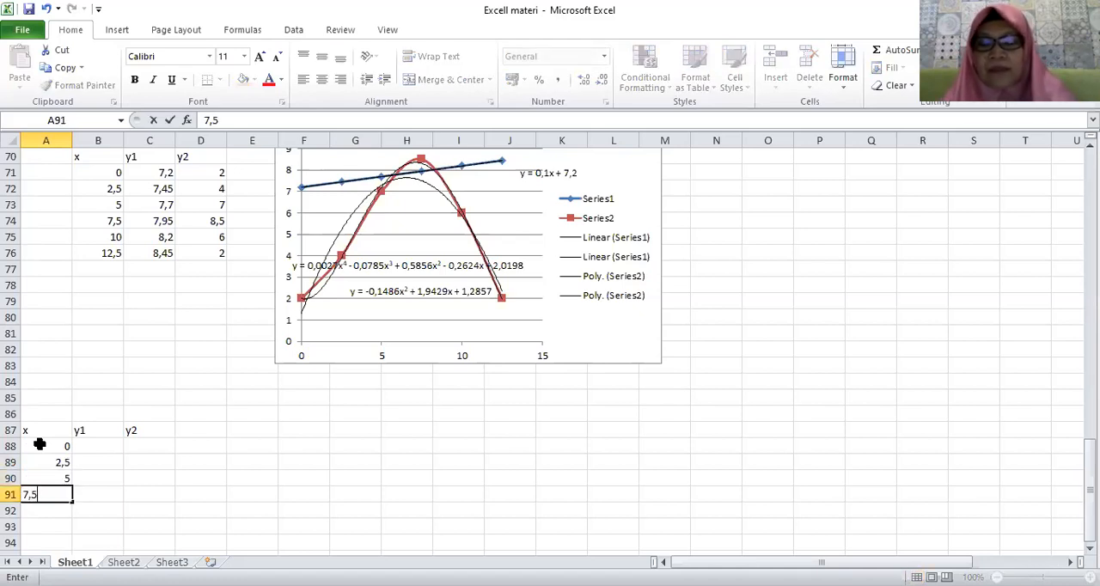
key("Return")
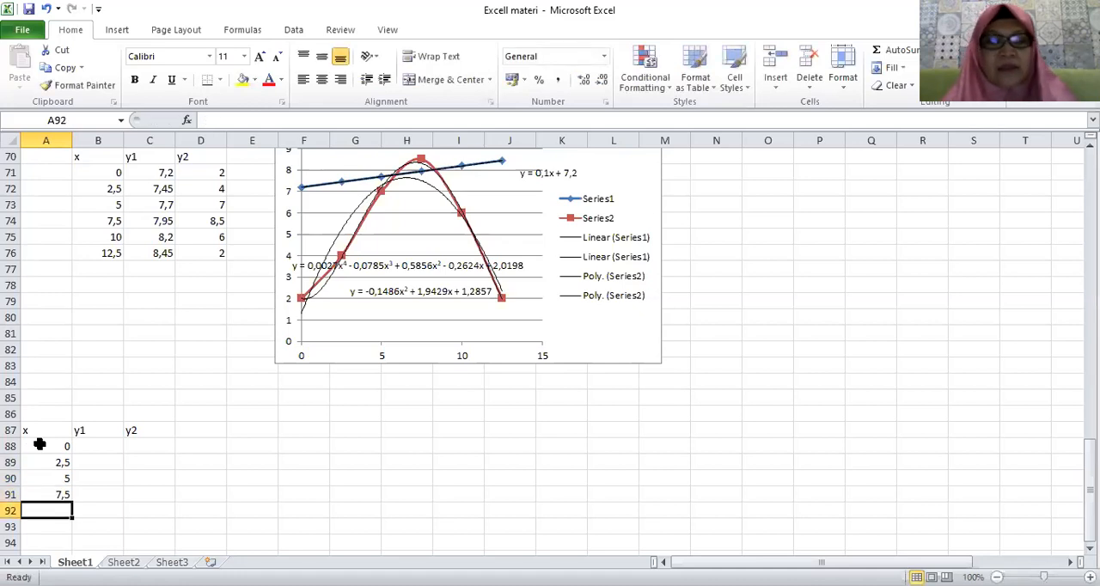
type("10")
key("Return")
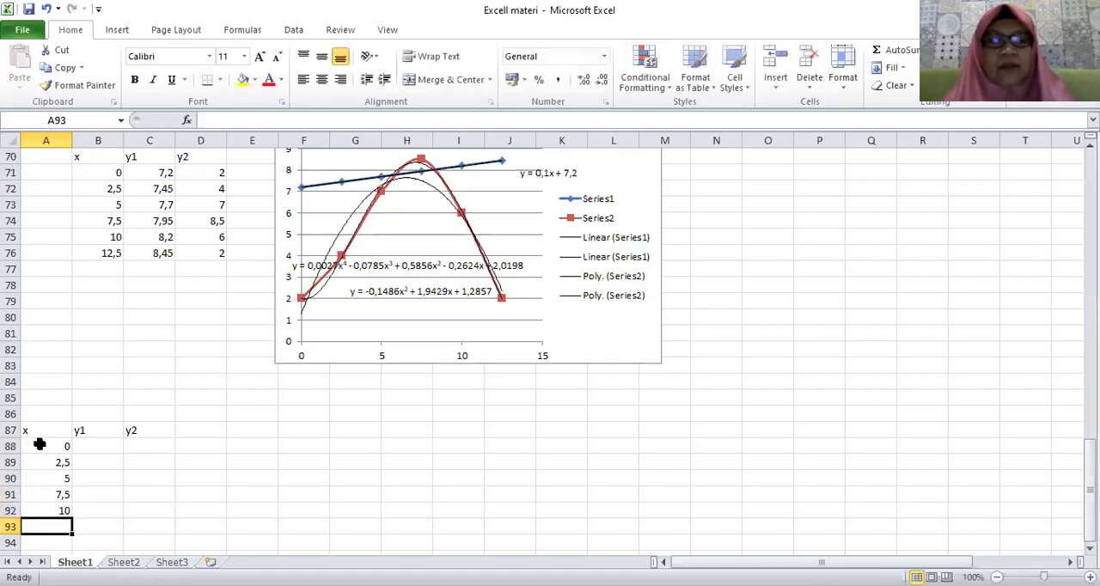
type("12,5")
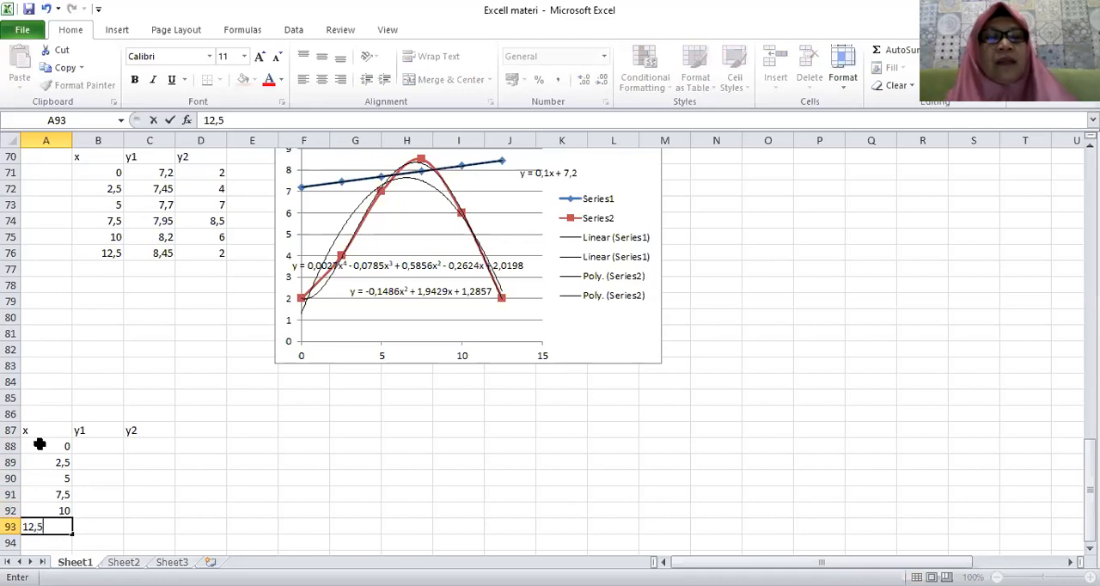
left_click(108, 445)
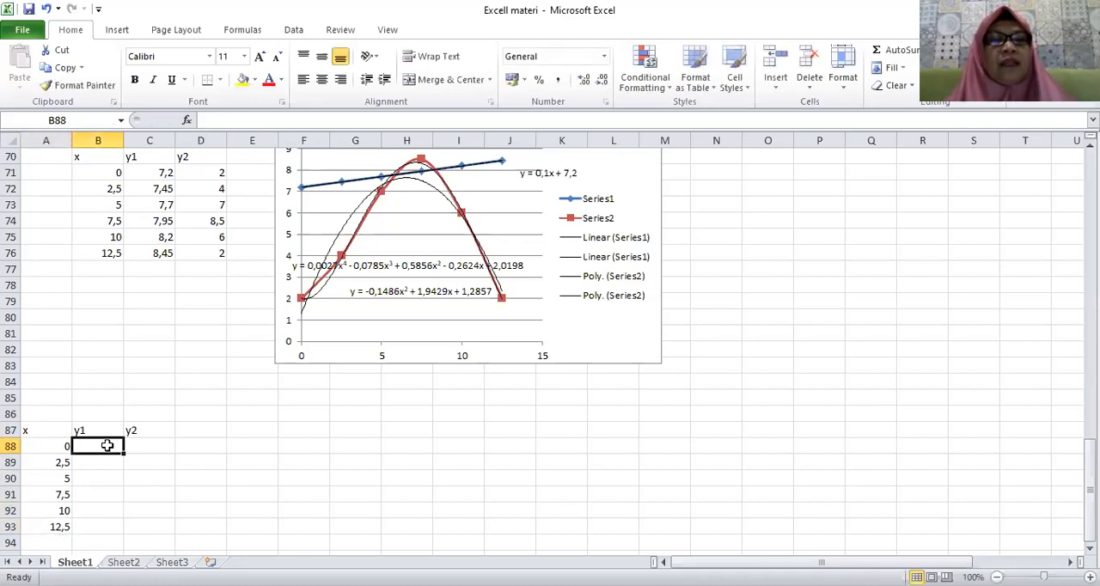
Copy the y1 and y2 values from C71:D76 into the new table starting at B88.
left_click(165, 172)
left_click_drag(167, 193, 200, 246)
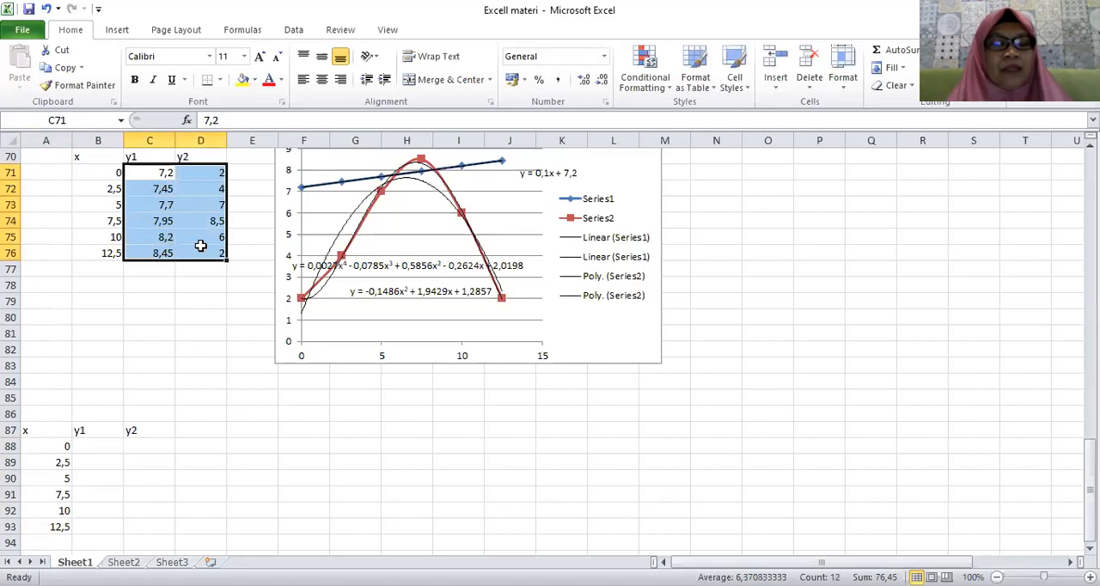
key("ctrl+c")
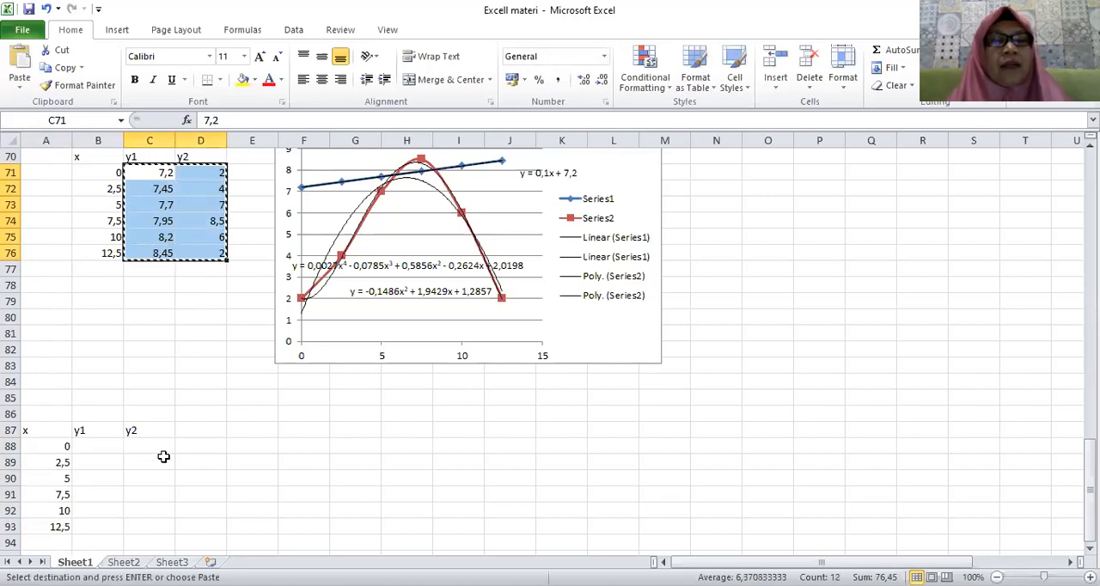
left_click(86, 449)
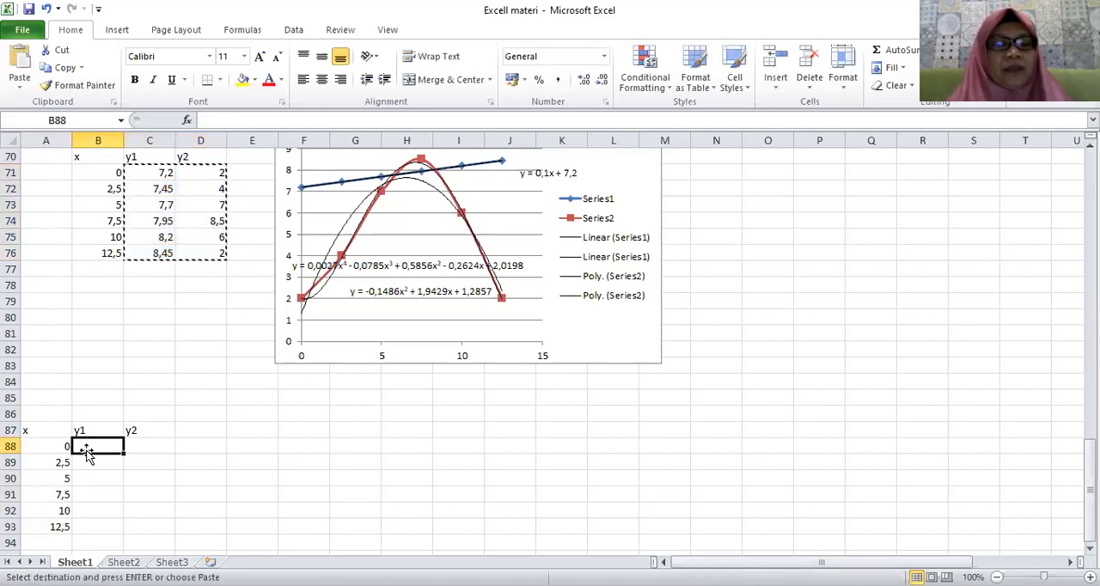
key("ctrl+v")
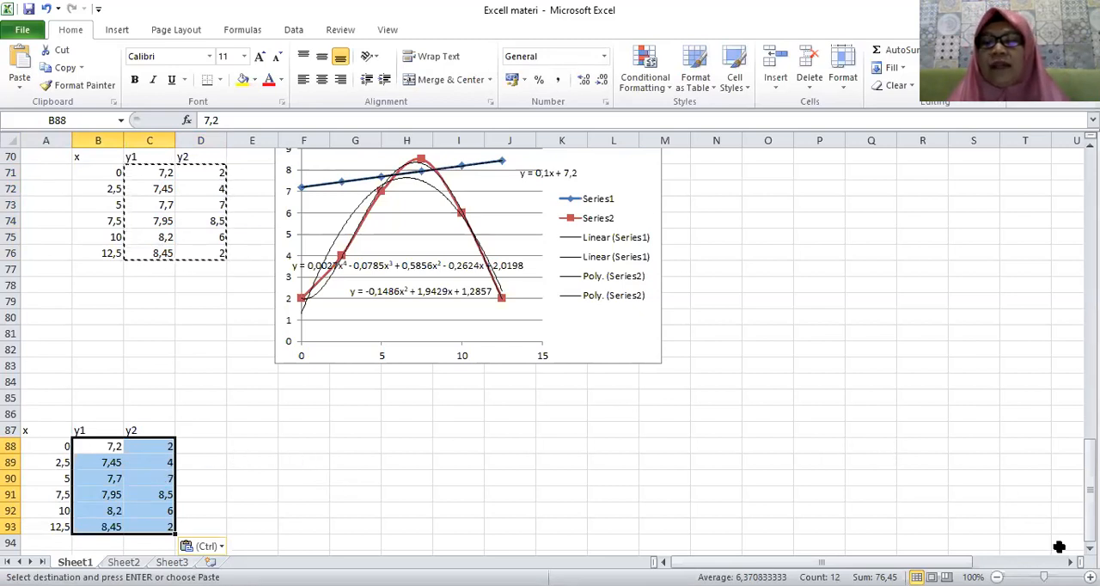
Insert a scatter chart with smooth lines and markers from A88:C93 and place it beside the new table, below the older chart.
scroll(407, 522, "down", 2)
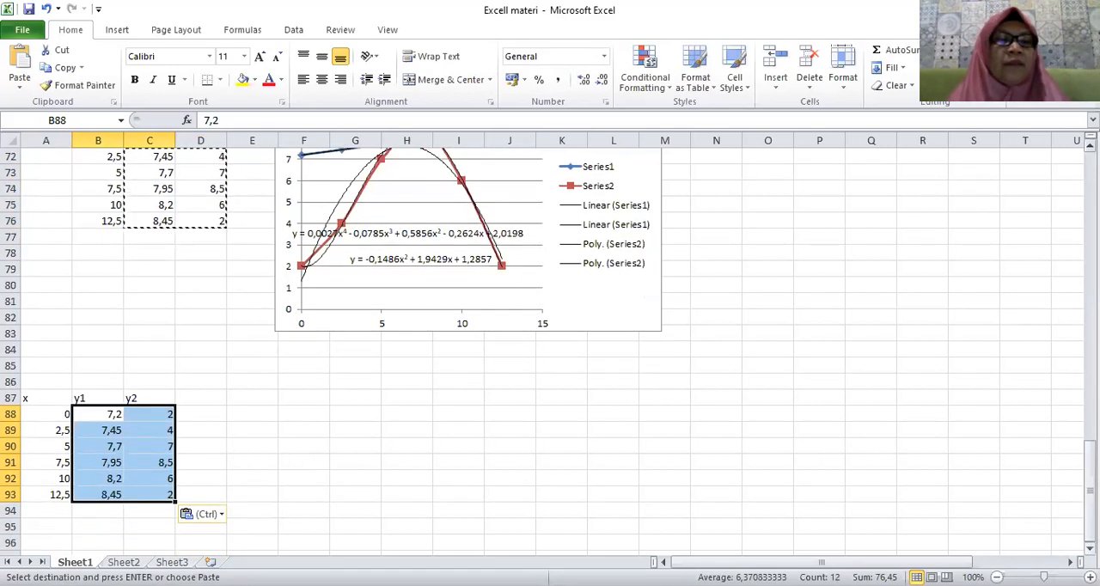
left_click(41, 415)
left_click_drag(65, 418, 155, 495)
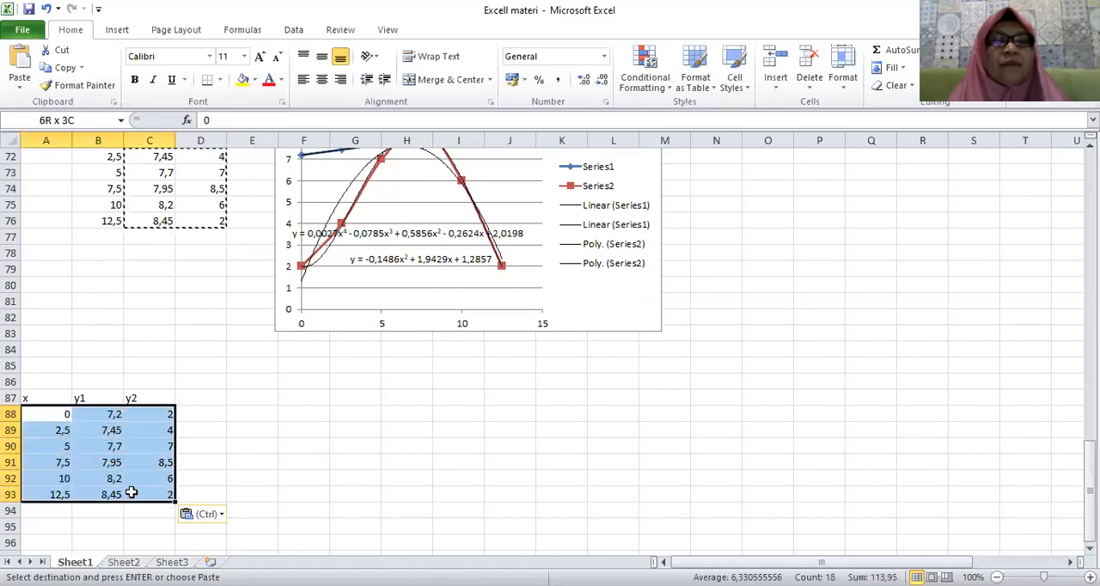
left_click(116, 31)
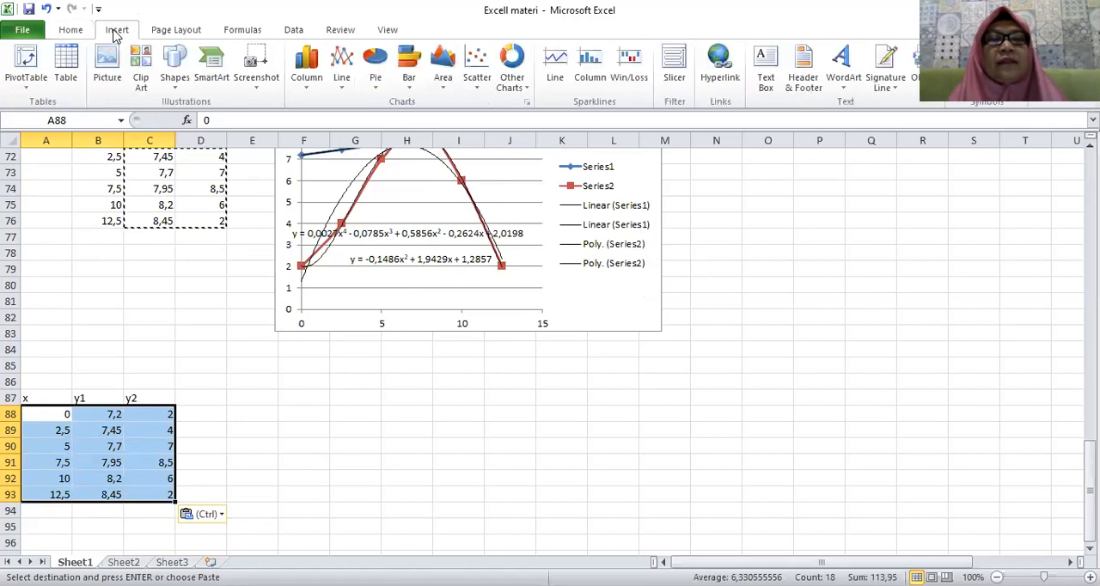
left_click(478, 86)
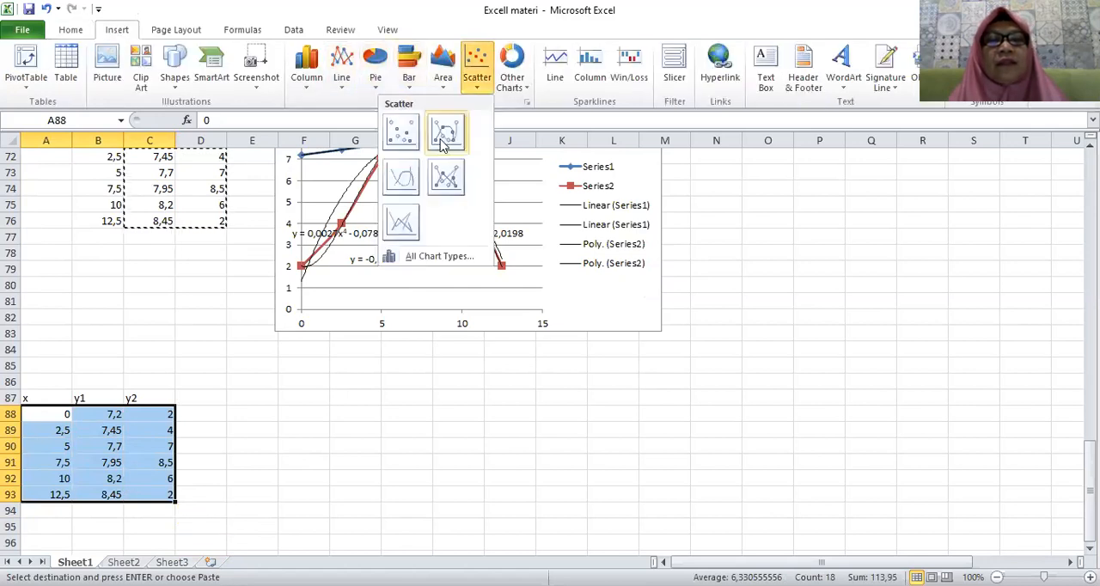
left_click(444, 132)
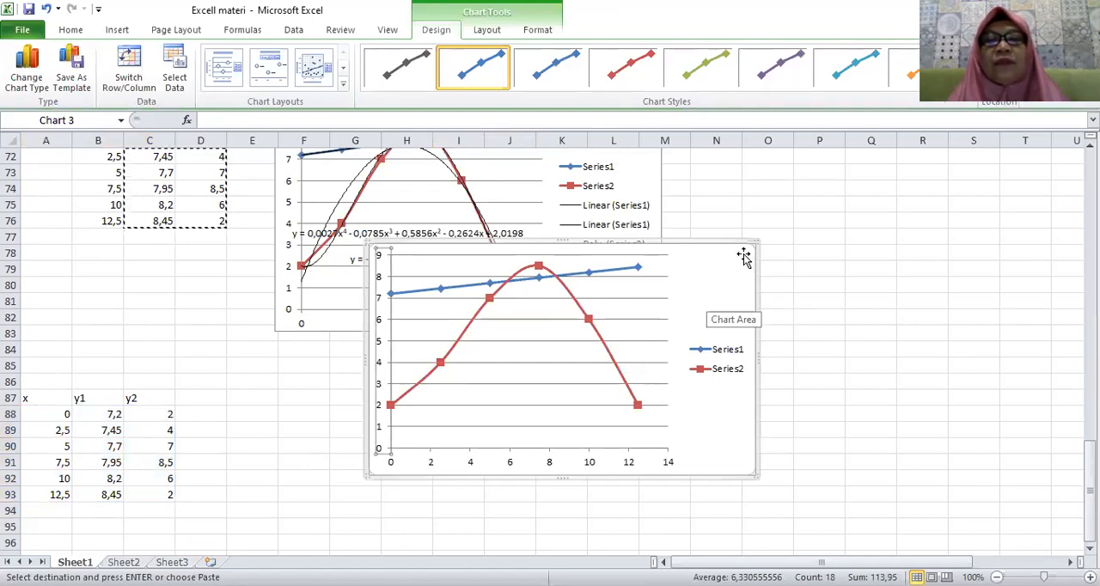
left_click_drag(743, 249, 638, 380)
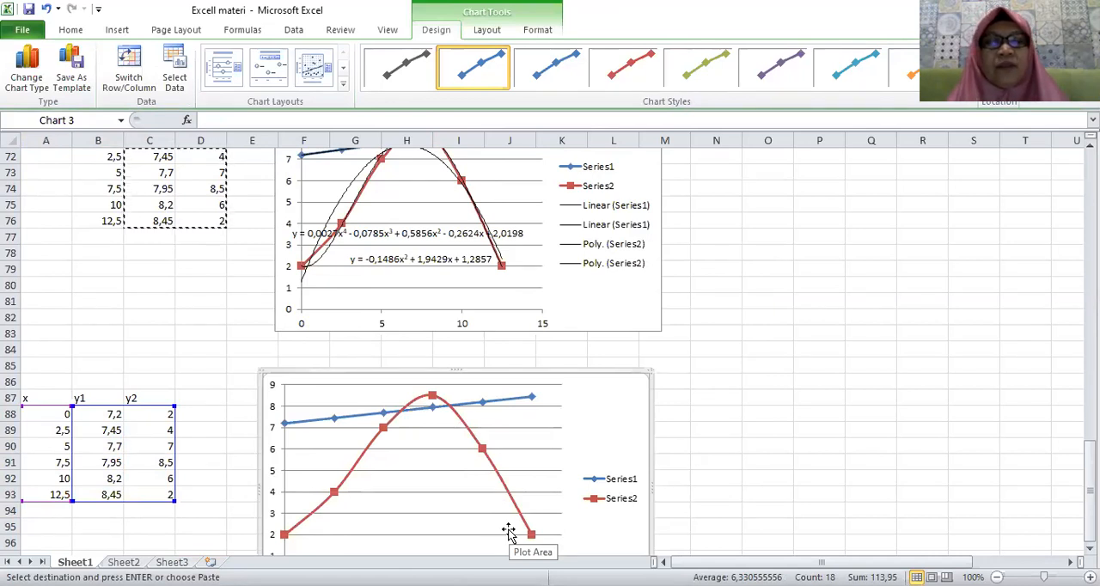
Add a linear trendline with its equation displayed to Series1, and move the equation just past the line's right end.
left_click(335, 418)
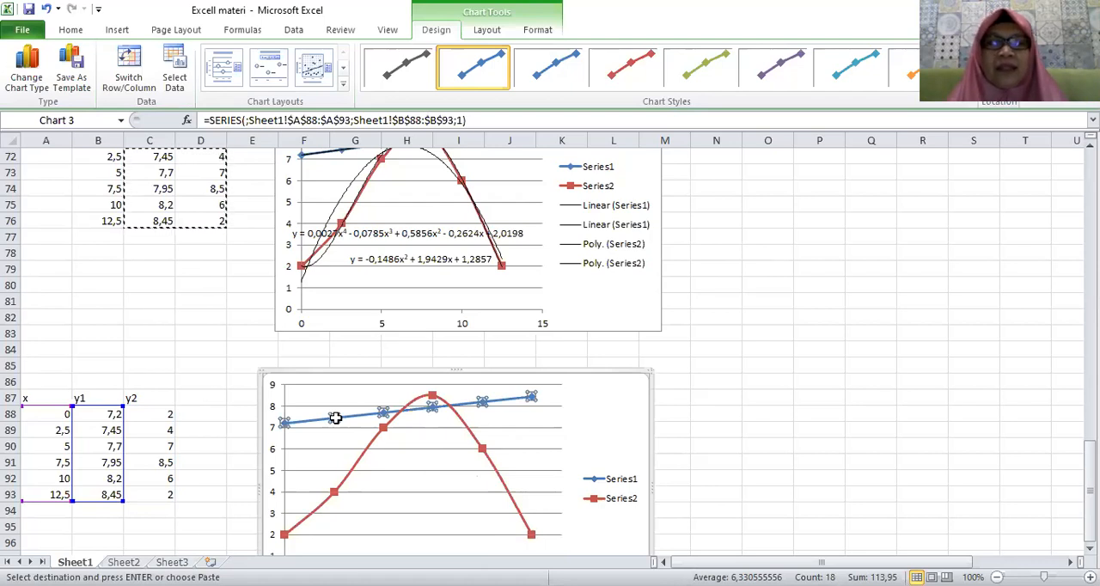
right_click(335, 419)
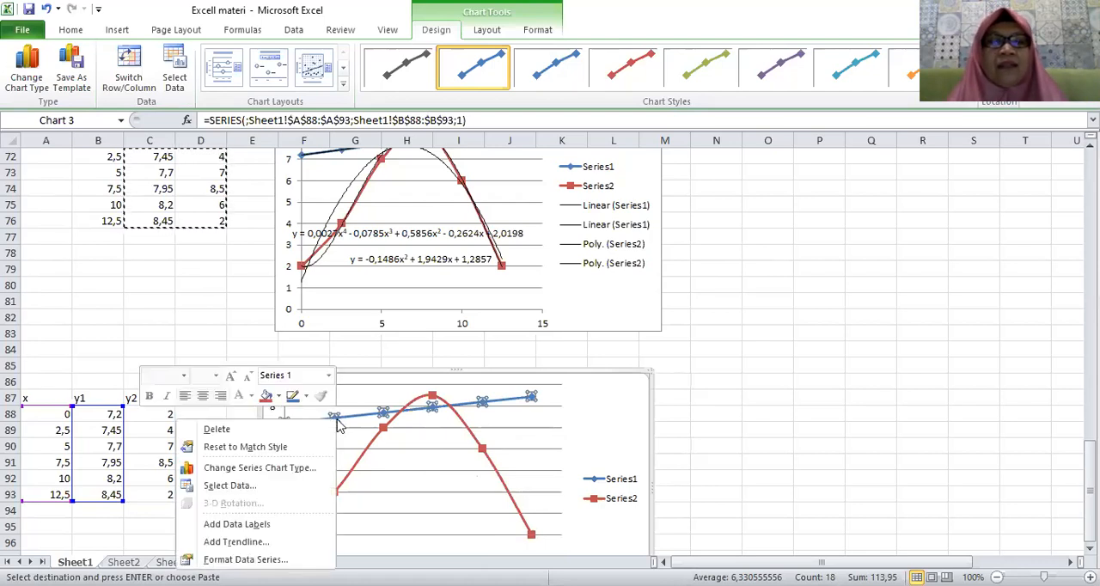
left_click(266, 542)
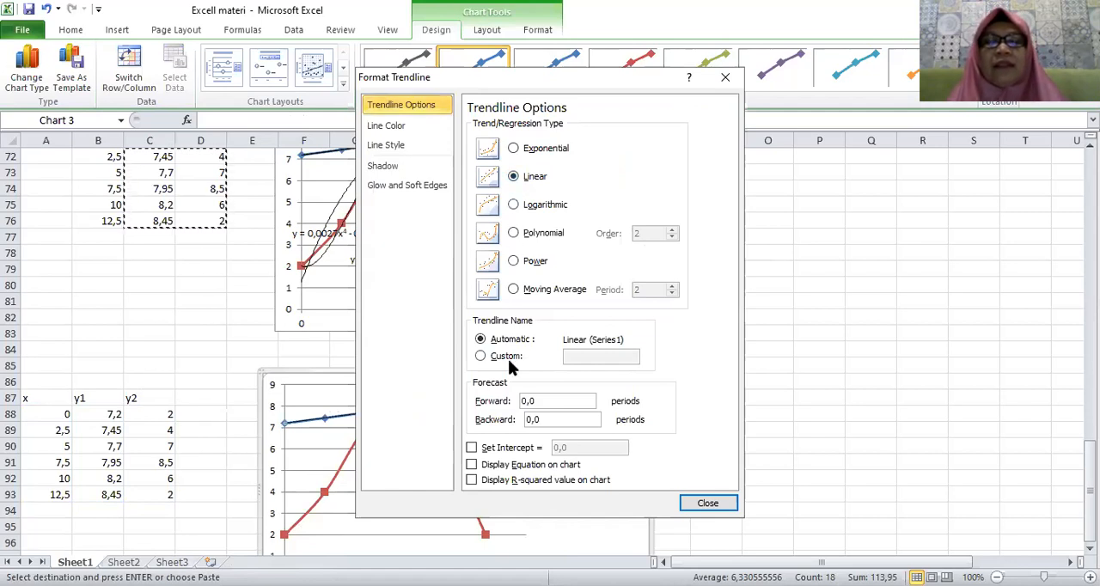
left_click(472, 465)
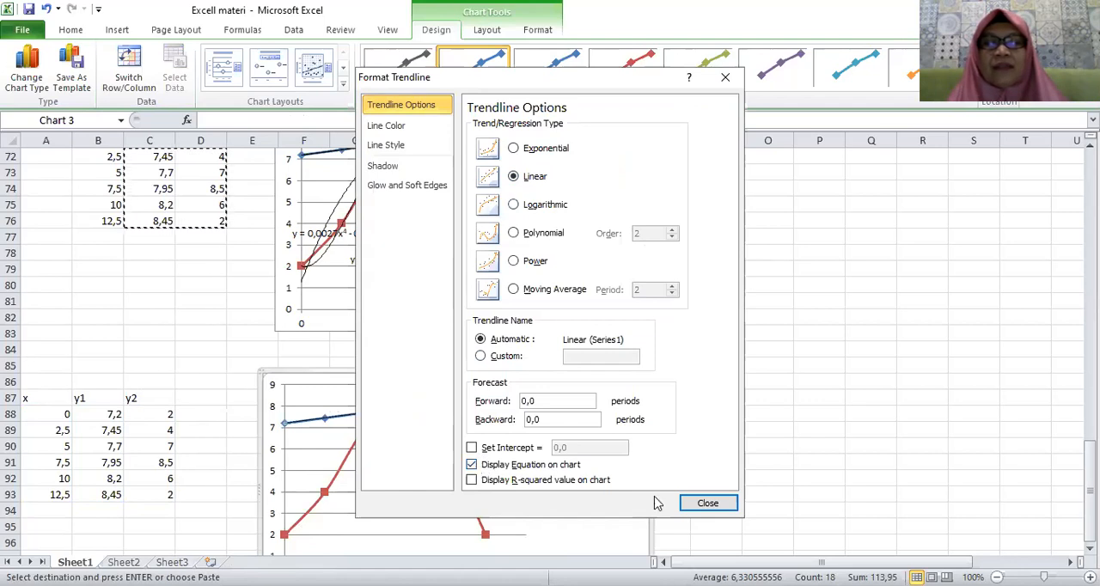
left_click(710, 505)
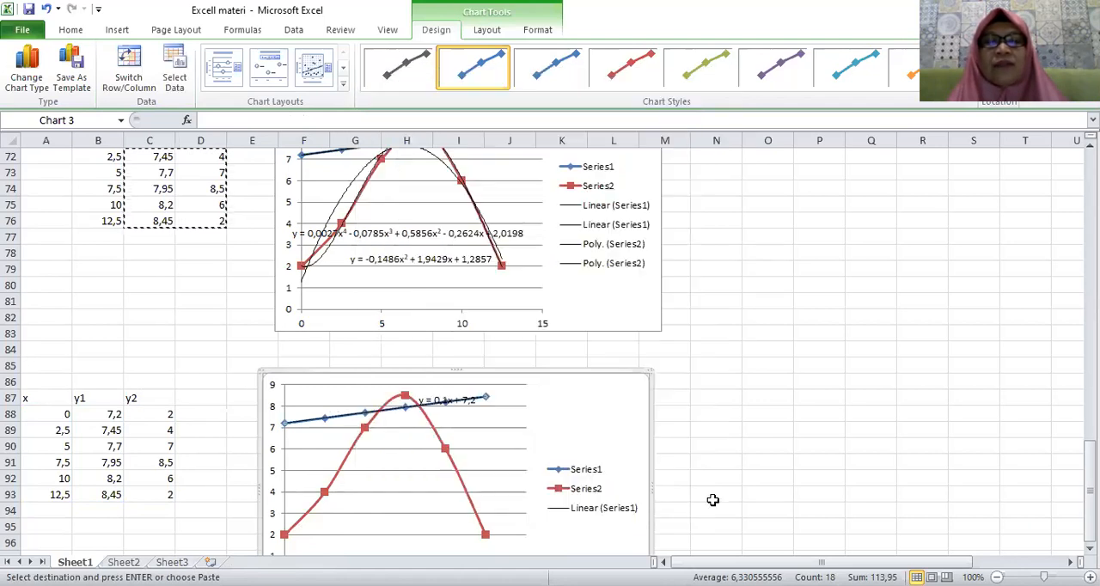
left_click_drag(448, 401, 536, 400)
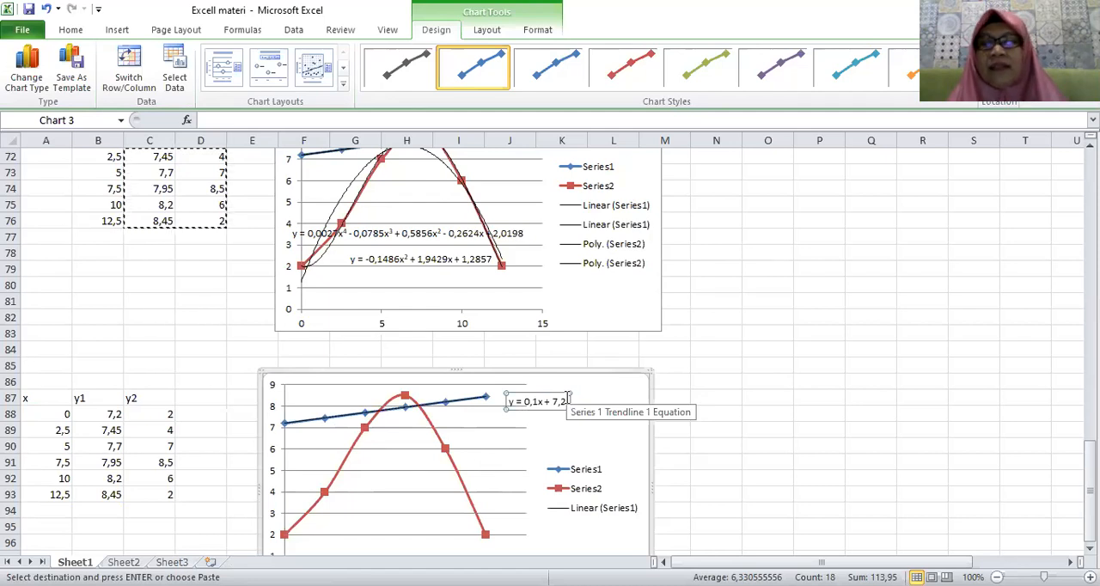
Add a polynomial trendline of order 2 to Series2 in the new chart and display its equation.
left_click(325, 496)
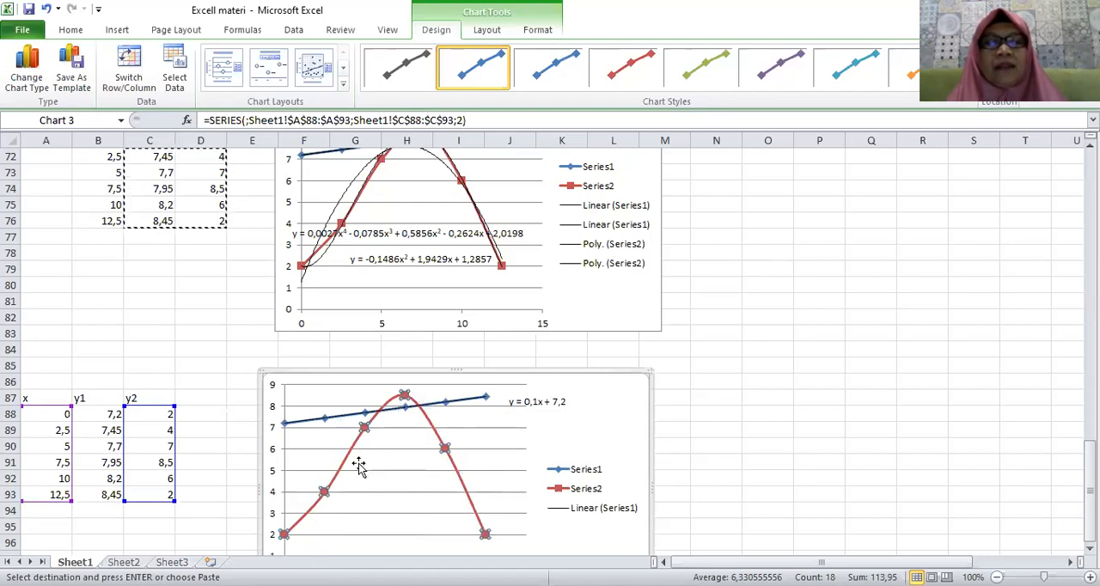
right_click(325, 494)
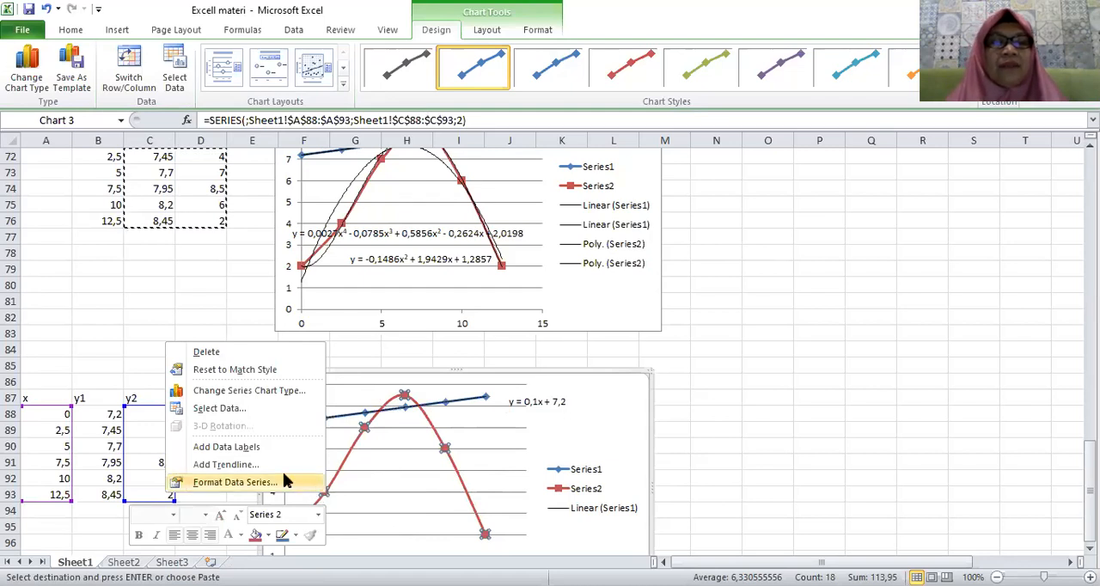
left_click(225, 464)
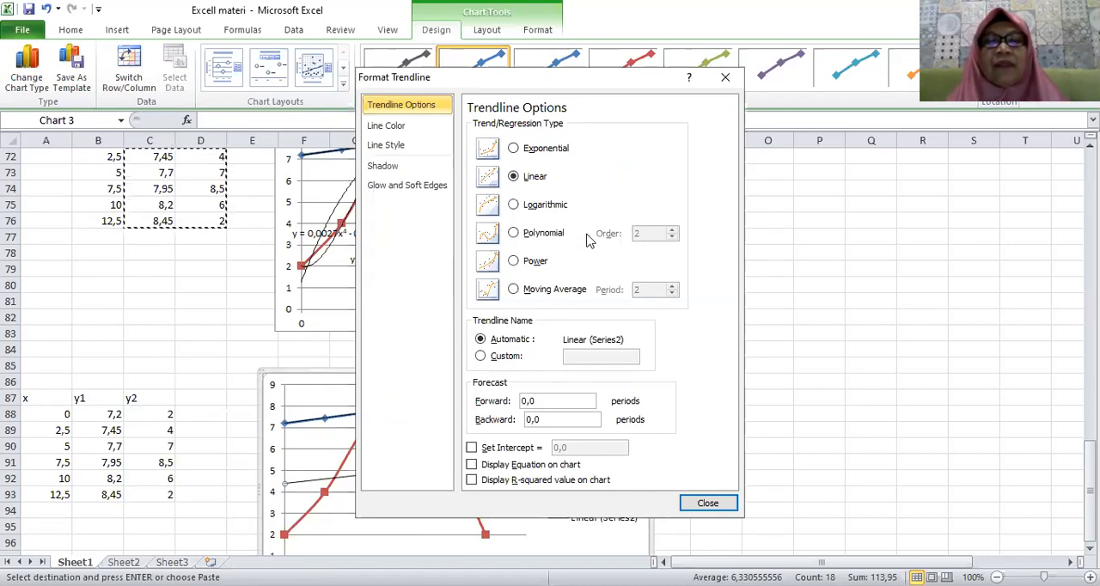
left_click(514, 233)
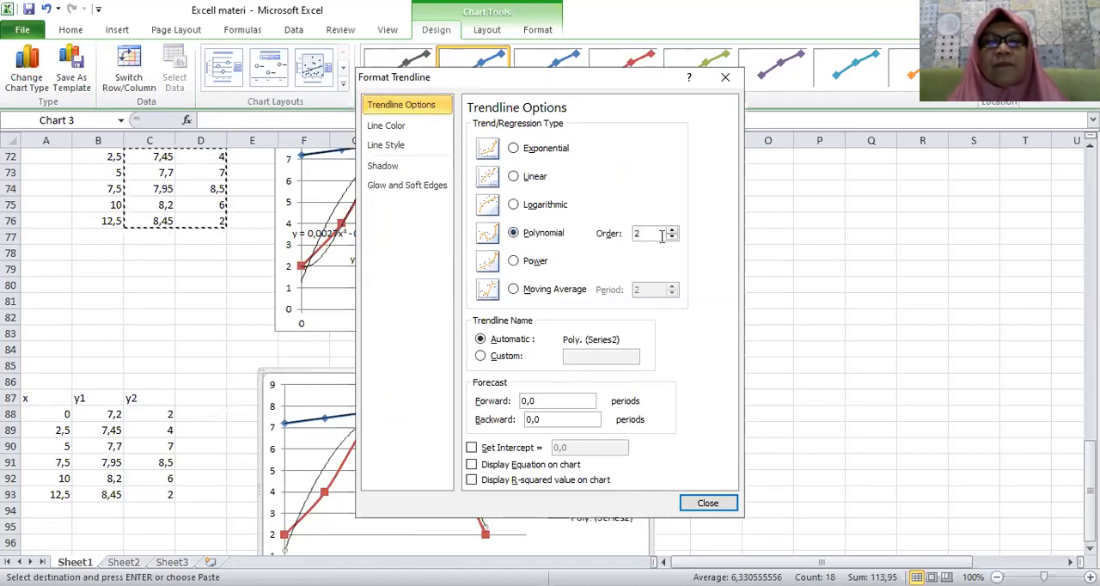
left_click(472, 465)
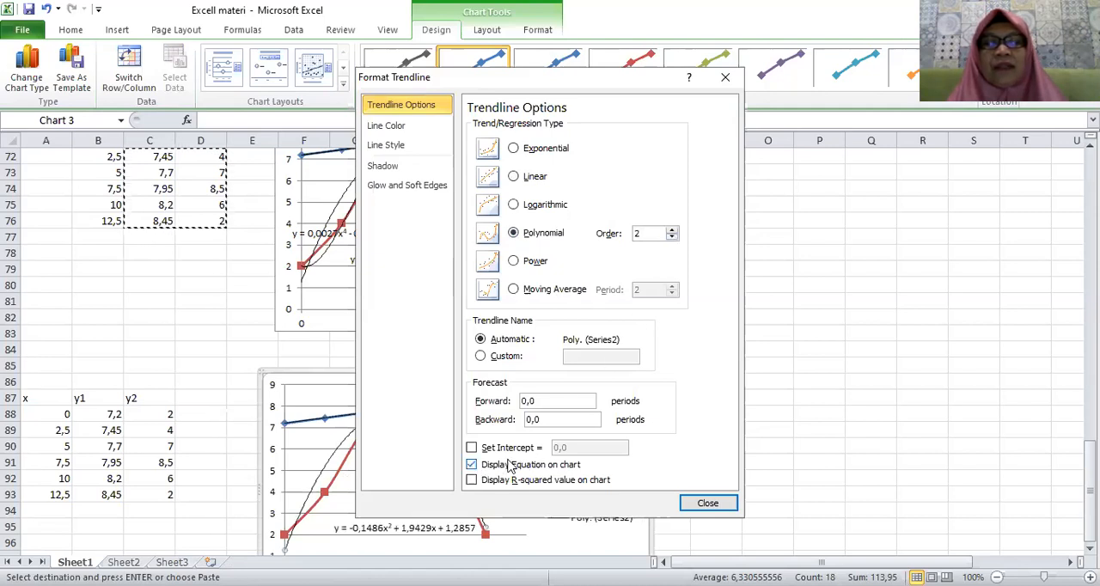
left_click(696, 506)
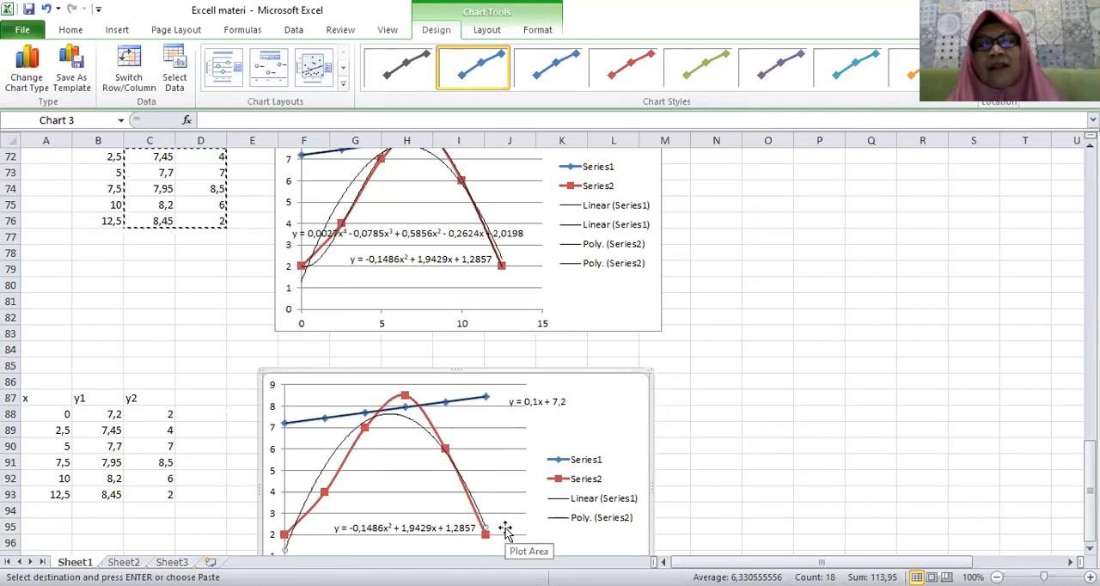
Add an order 4 polynomial trendline with its equation displayed to Series2 in the lower chart, and move the equation just above the order 2 one.
left_click(325, 496)
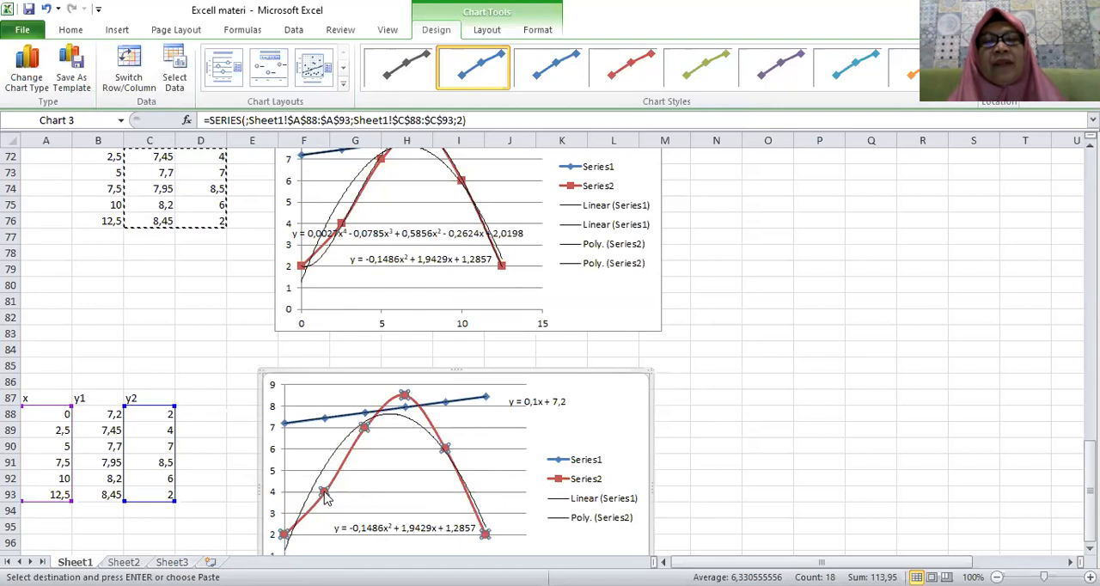
right_click(325, 498)
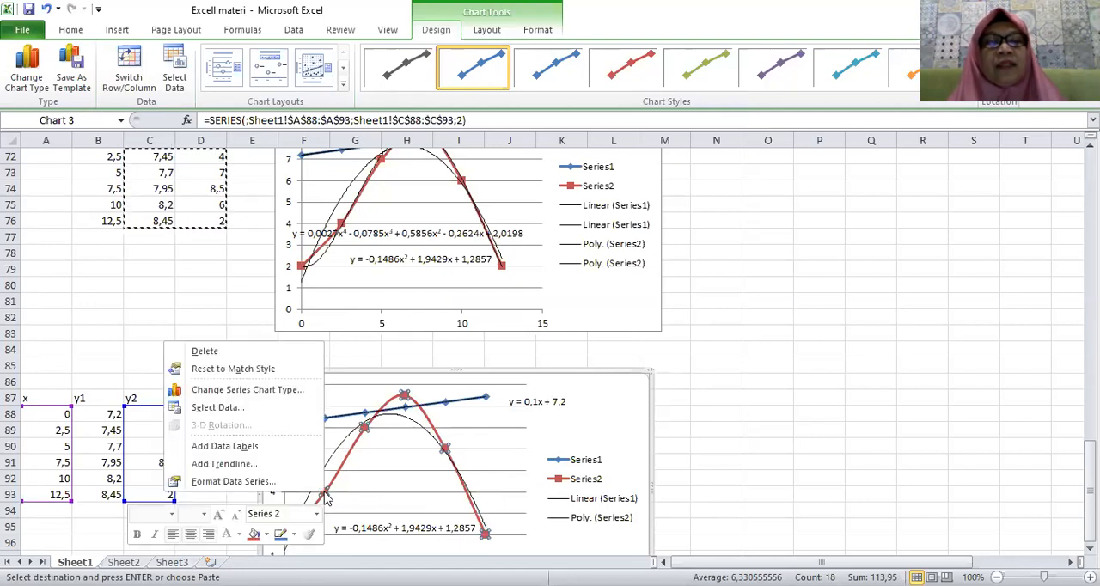
left_click(239, 464)
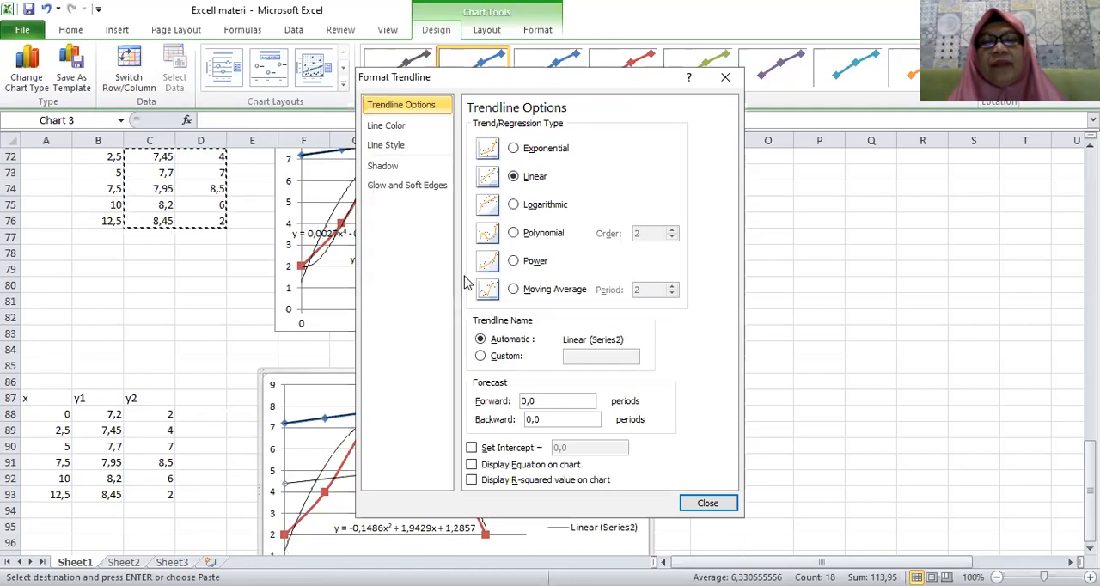
left_click(514, 234)
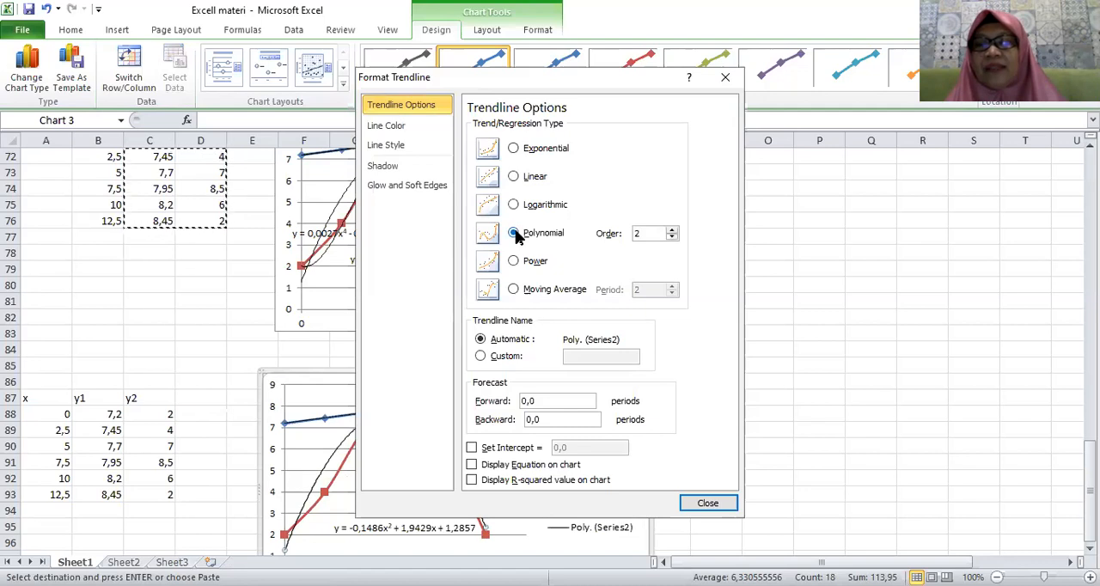
left_click(673, 230)
left_click(673, 231)
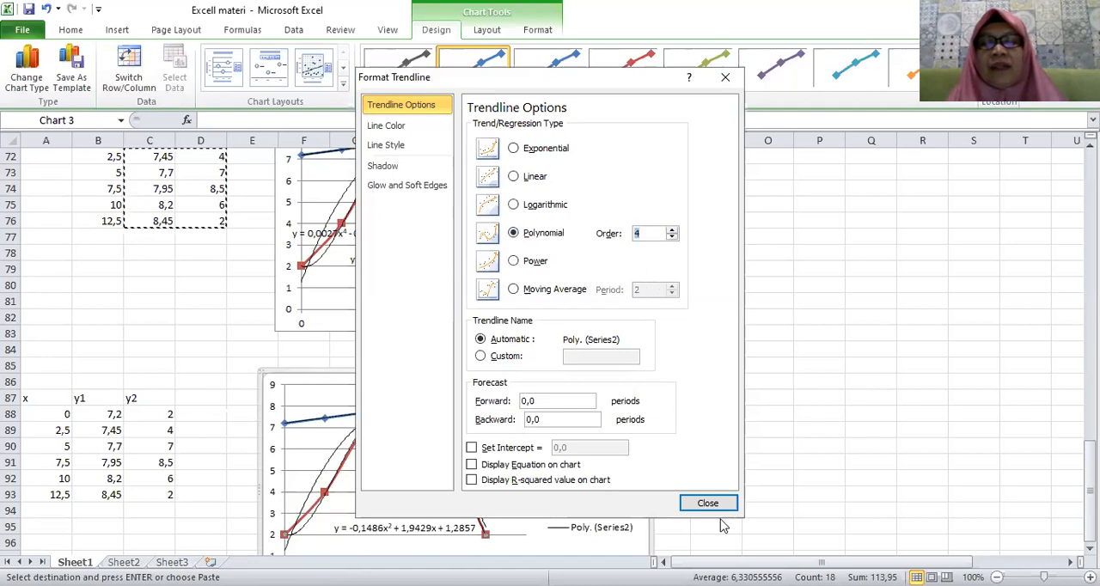
left_click(471, 465)
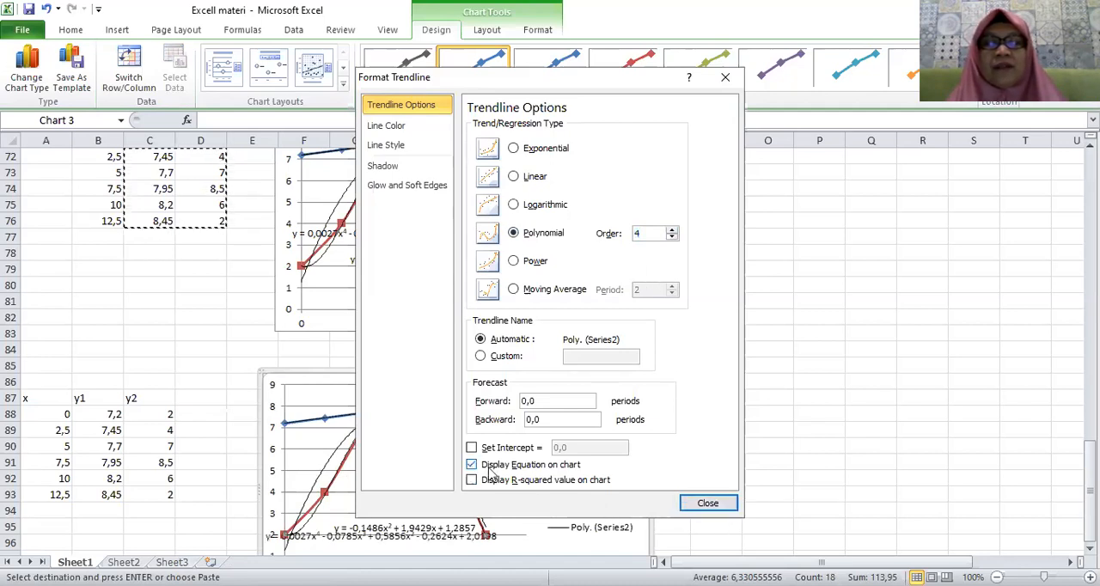
left_click(709, 506)
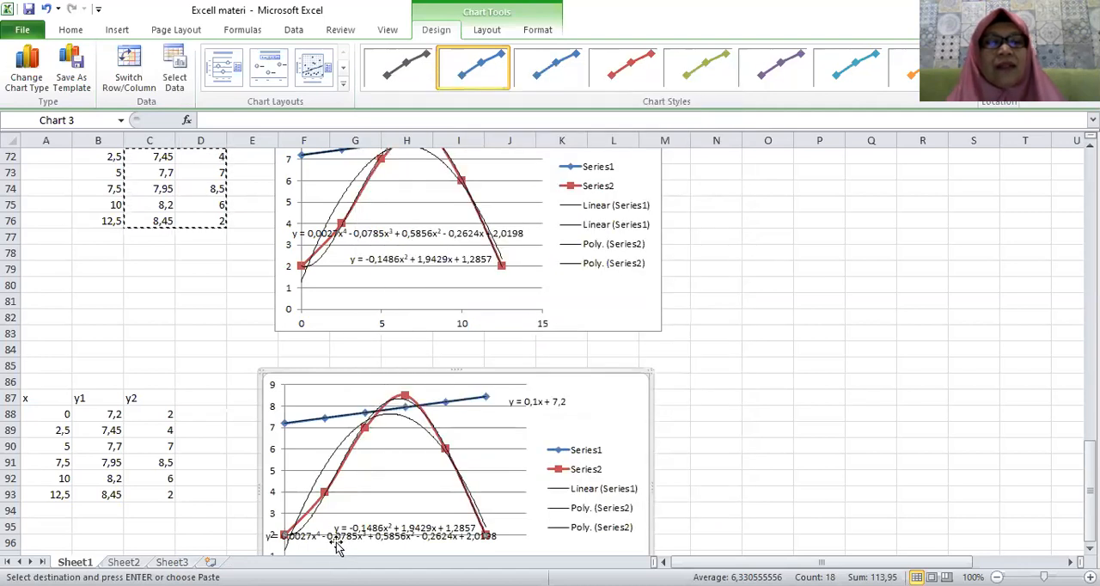
left_click(336, 538)
left_click_drag(336, 539, 346, 513)
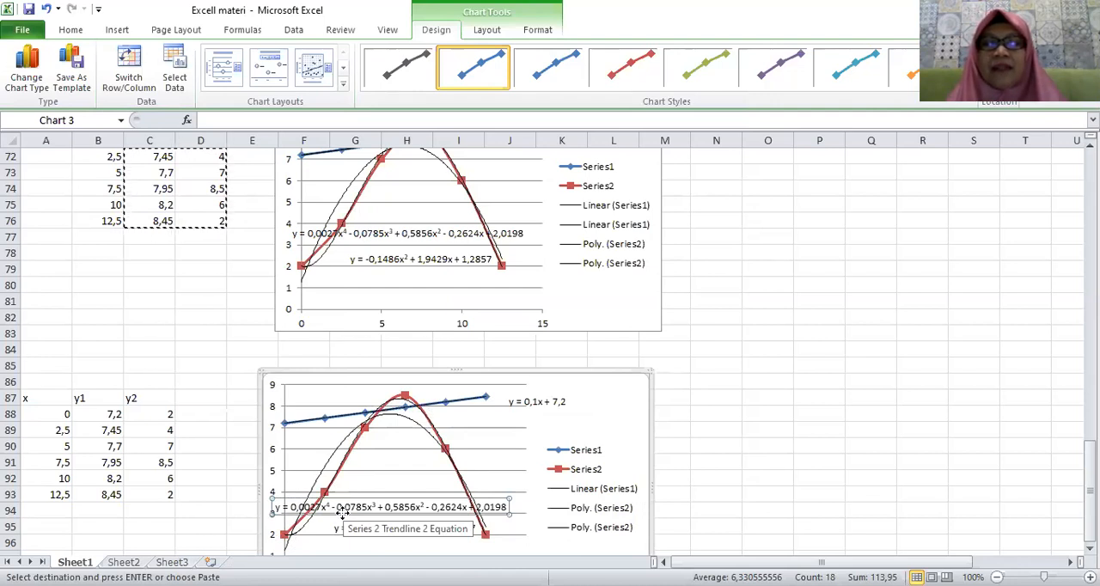
Add a linear trendline to Series2 in the lower chart, leaving the other trendline options at their defaults.
left_click(399, 404)
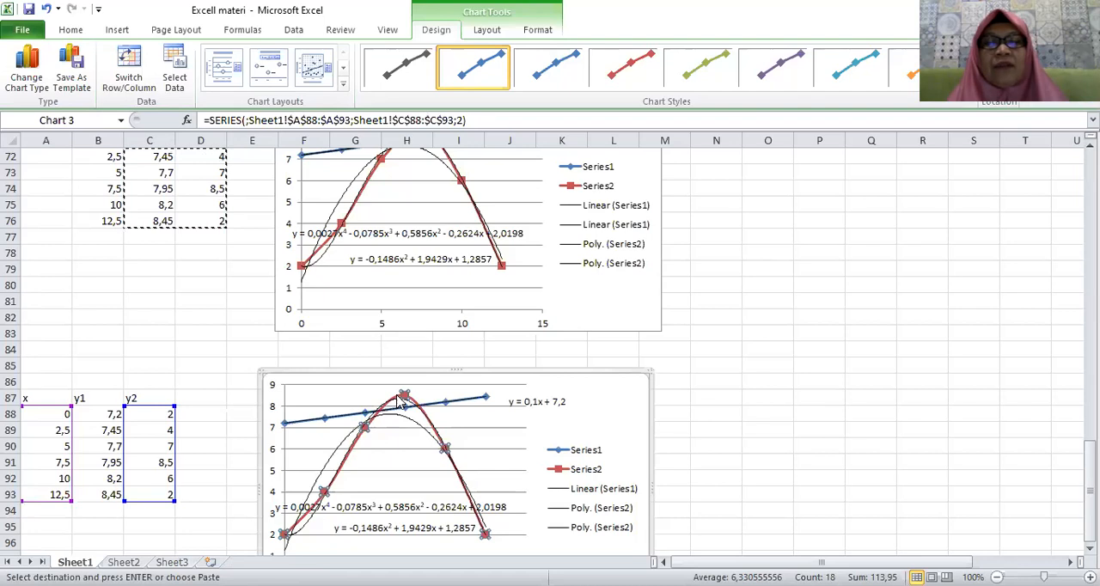
right_click(398, 404)
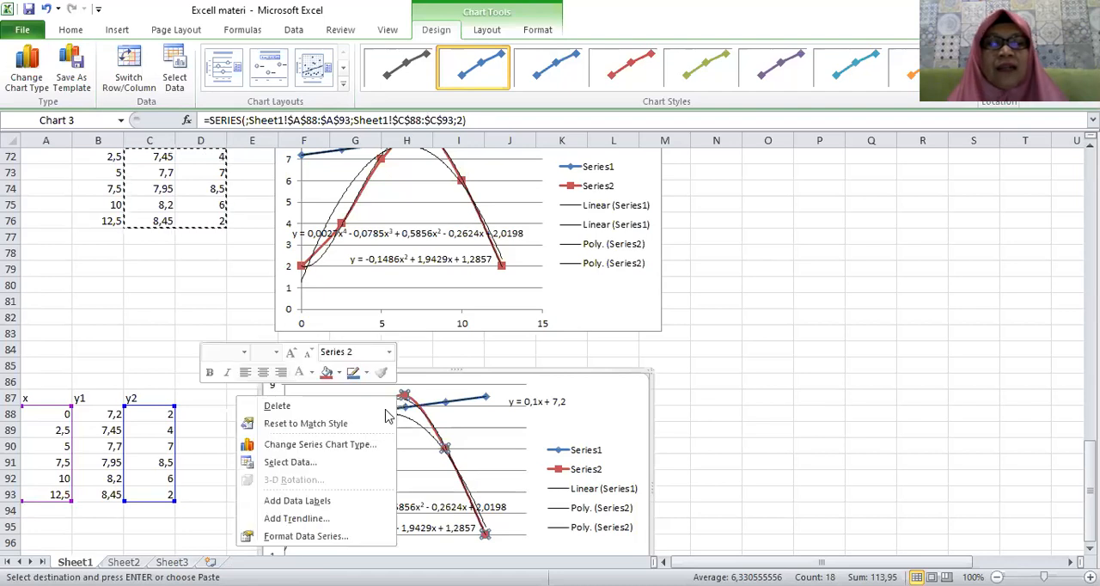
left_click(293, 519)
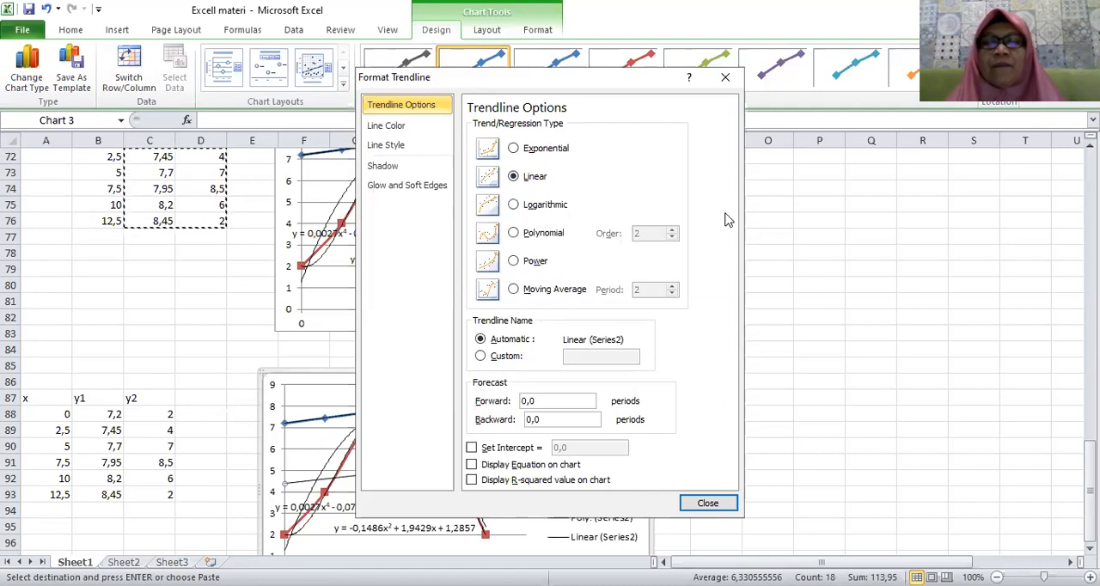
left_click(708, 504)
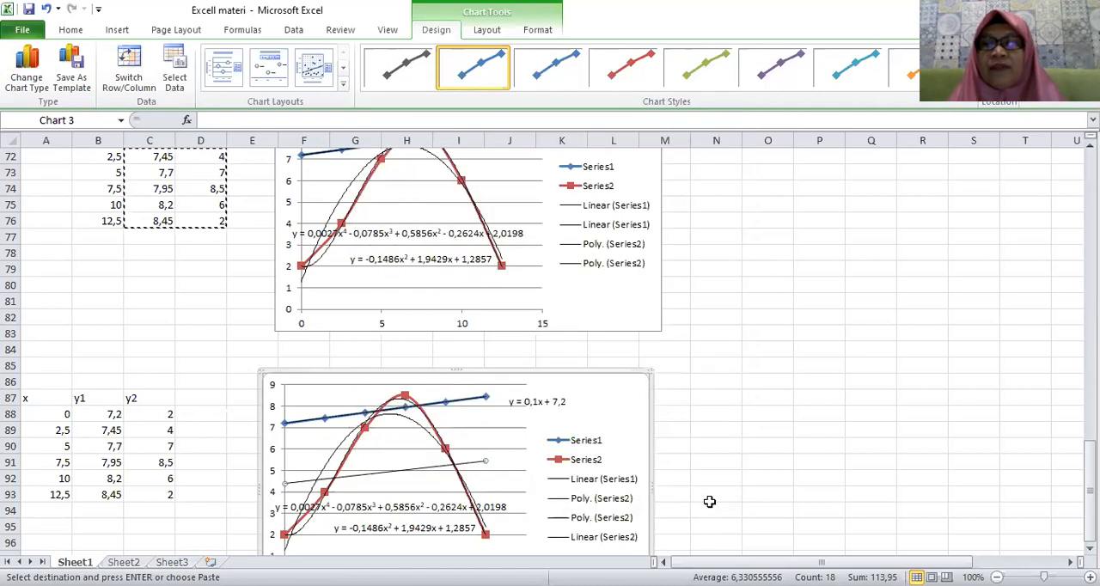